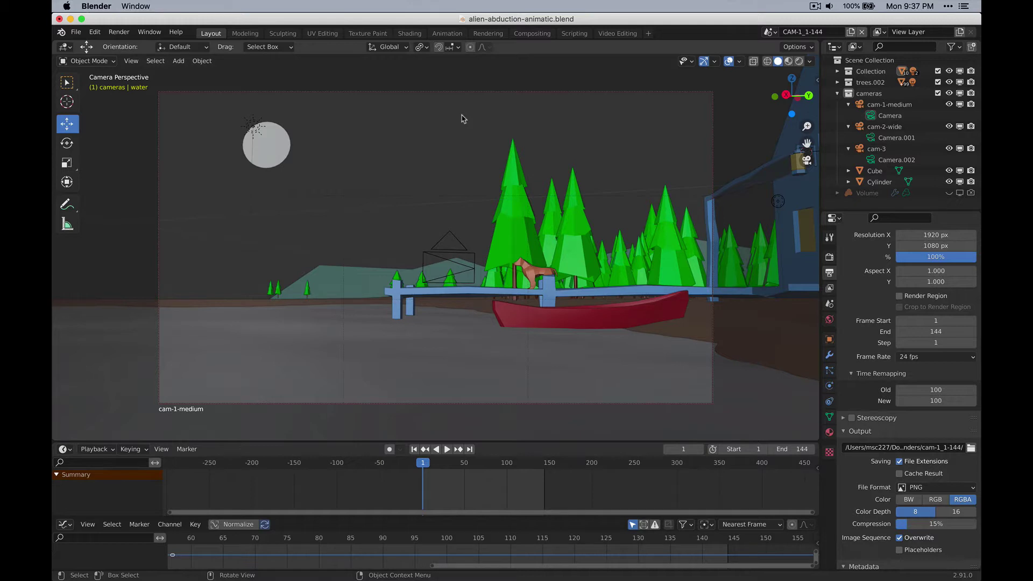
Compare the cam-1-medium camera view with the free perspective view, finishing in the perspective view
key("KP_0")
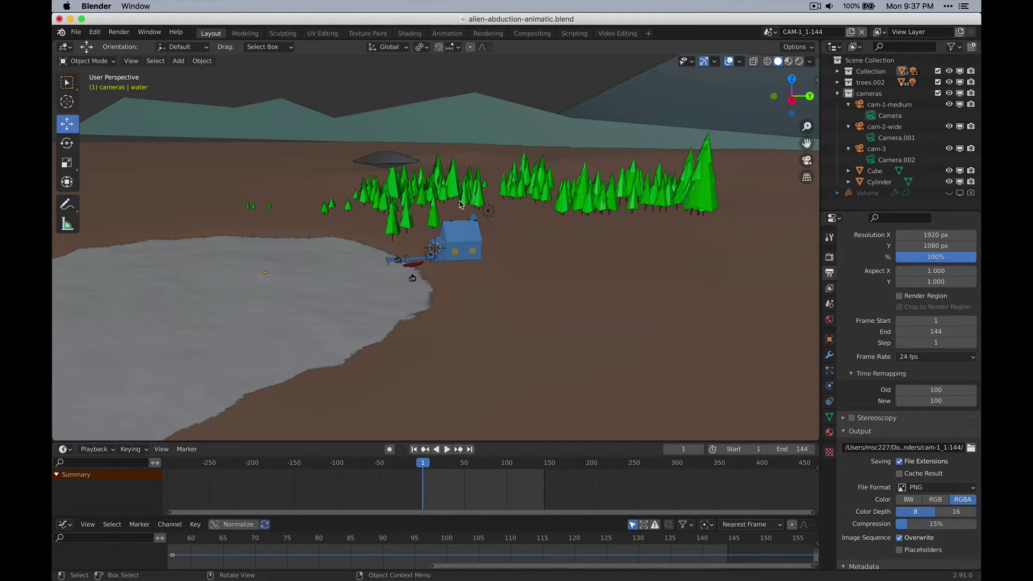
key("KP_0")
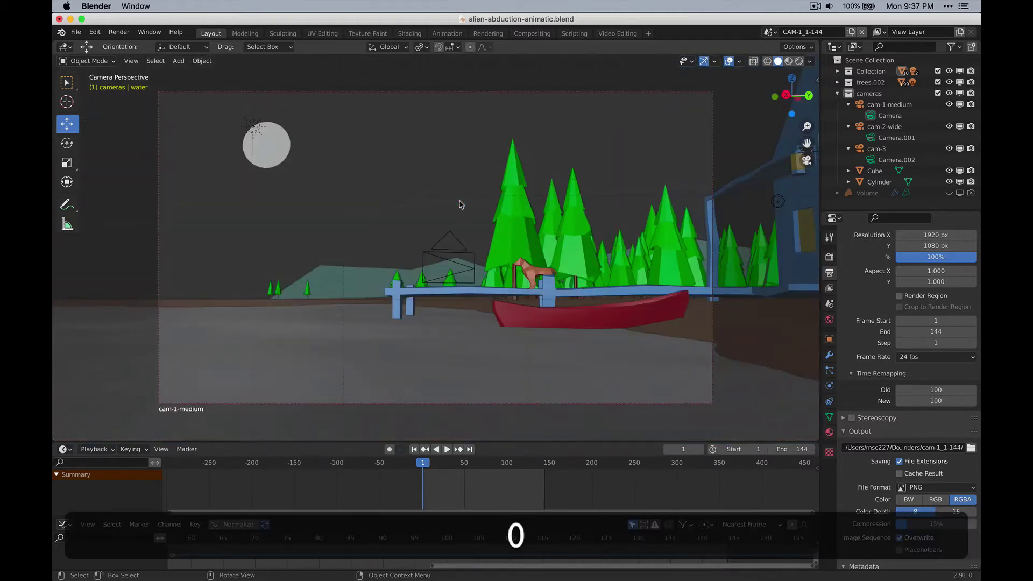
key("KP_0")
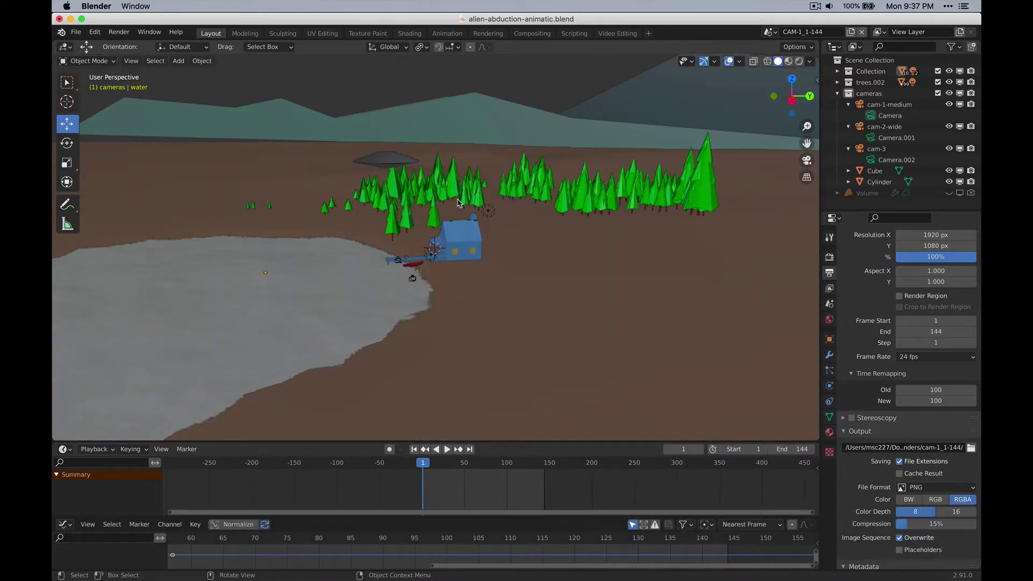
Examine the whole landscape from far out, including the lake, mountains and forest, and return close to the house and dock
middle_click_drag(366, 194, 574, 176)
scroll(479, 249, "down", 5)
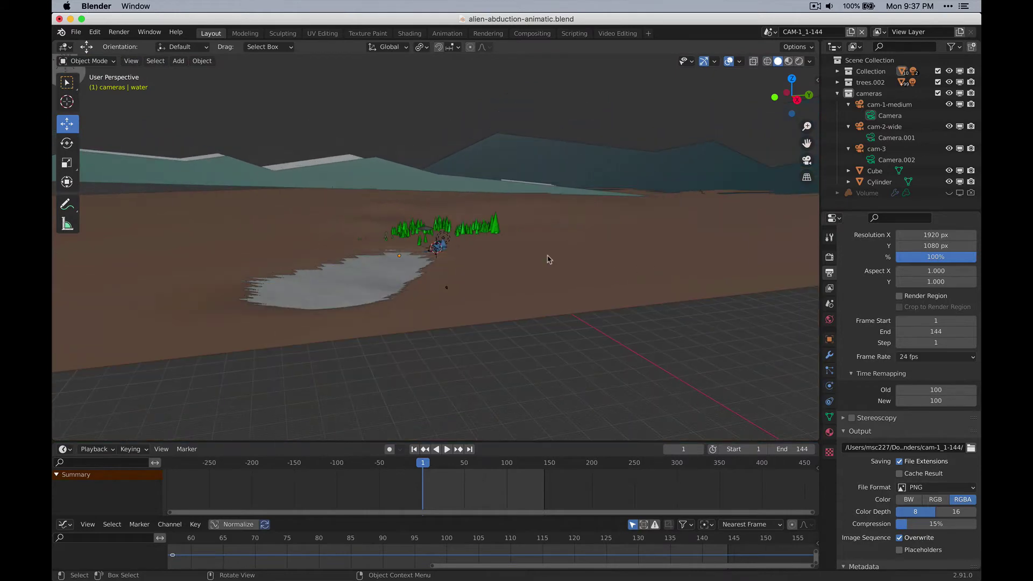
middle_click_drag(420, 263, 540, 384, "shift")
middle_click_drag(551, 285, 543, 329)
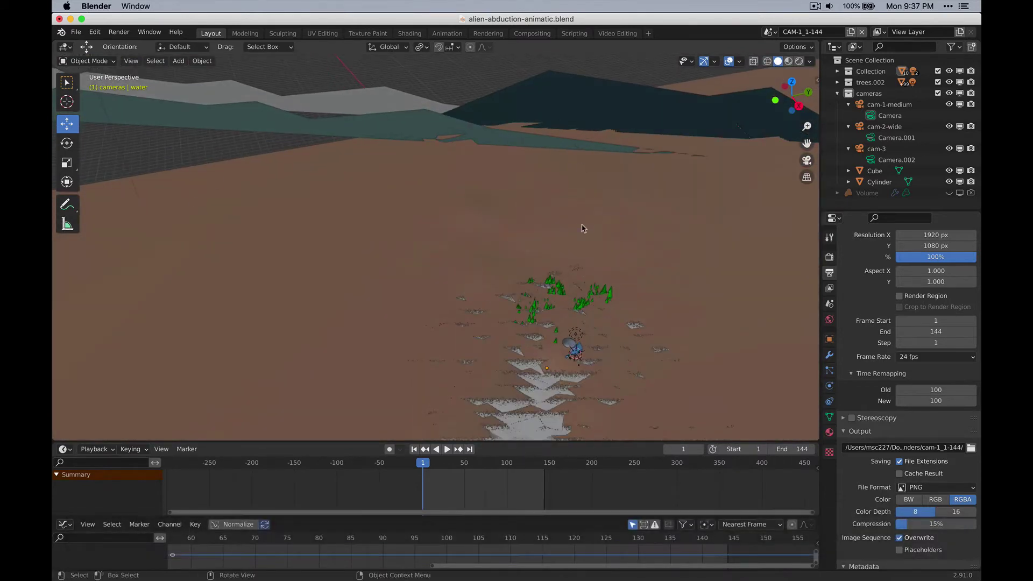
scroll(585, 229, "down", 2)
middle_click_drag(597, 256, 613, 224, "shift")
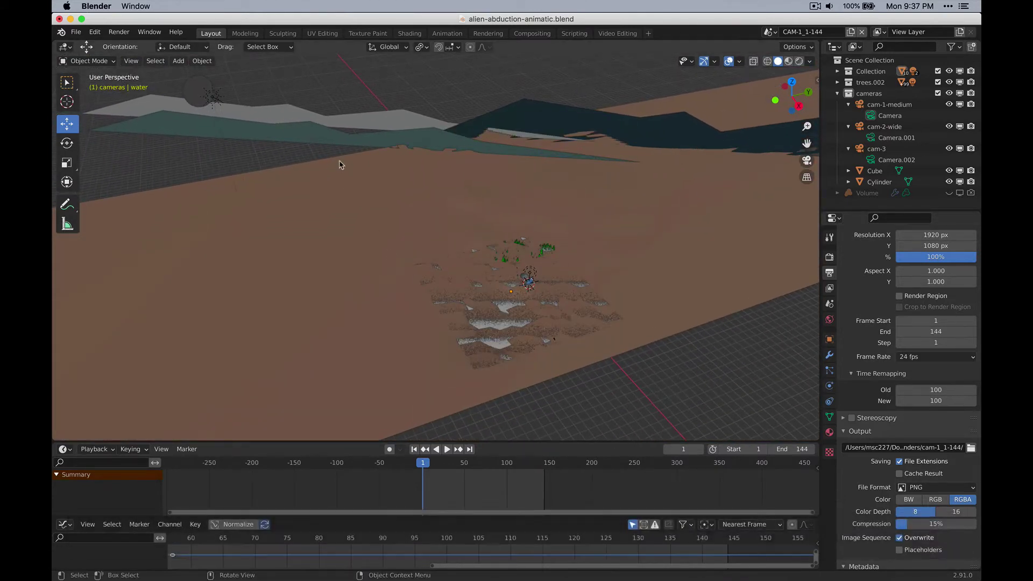
scroll(552, 296, "up", 5)
middle_click_drag(753, 325, 574, 305, "shift")
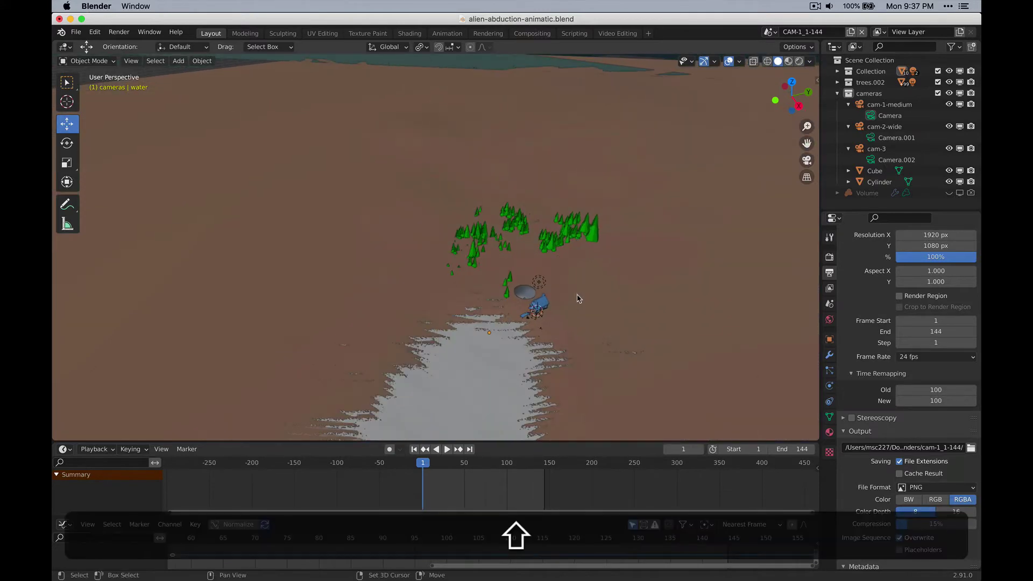
scroll(589, 350, "up", 4)
middle_click_drag(665, 419, 474, 263, "shift")
scroll(468, 269, "up", 2)
scroll(325, 262, "up", 3)
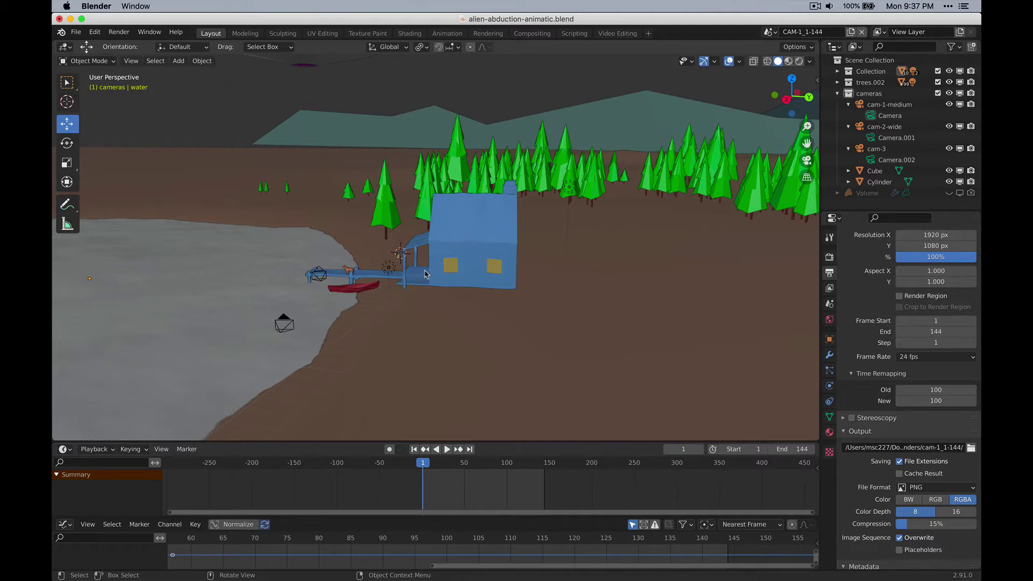
middle_click_drag(393, 330, 611, 296)
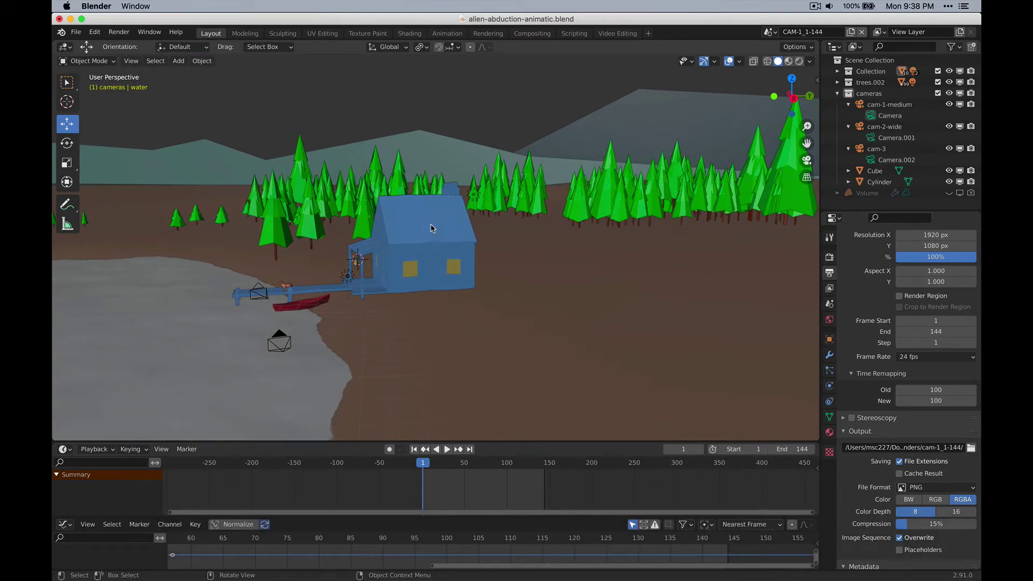
Select the house, display its transform properties beside the 3D view, and deselect it
left_click(436, 257)
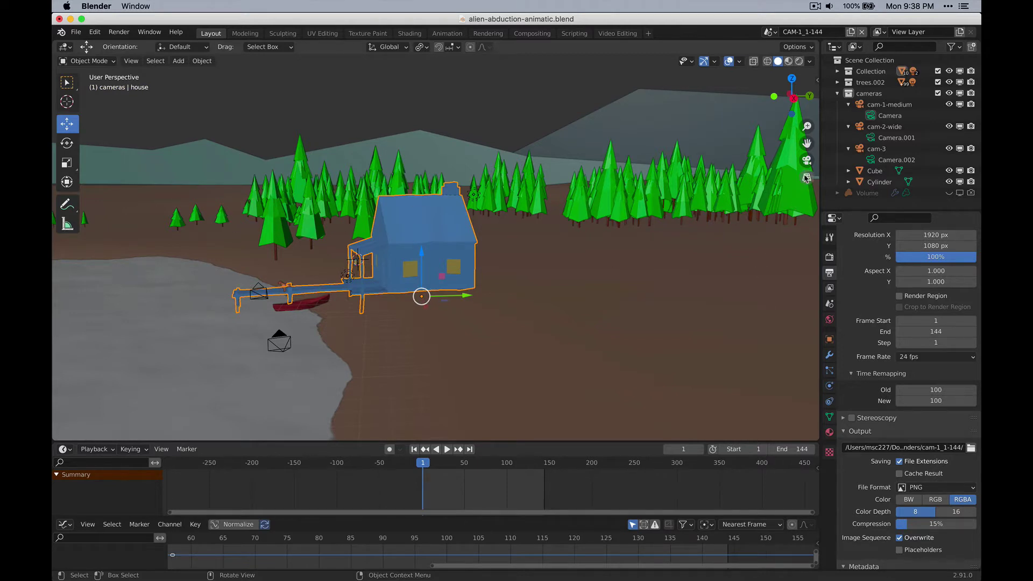
key("n")
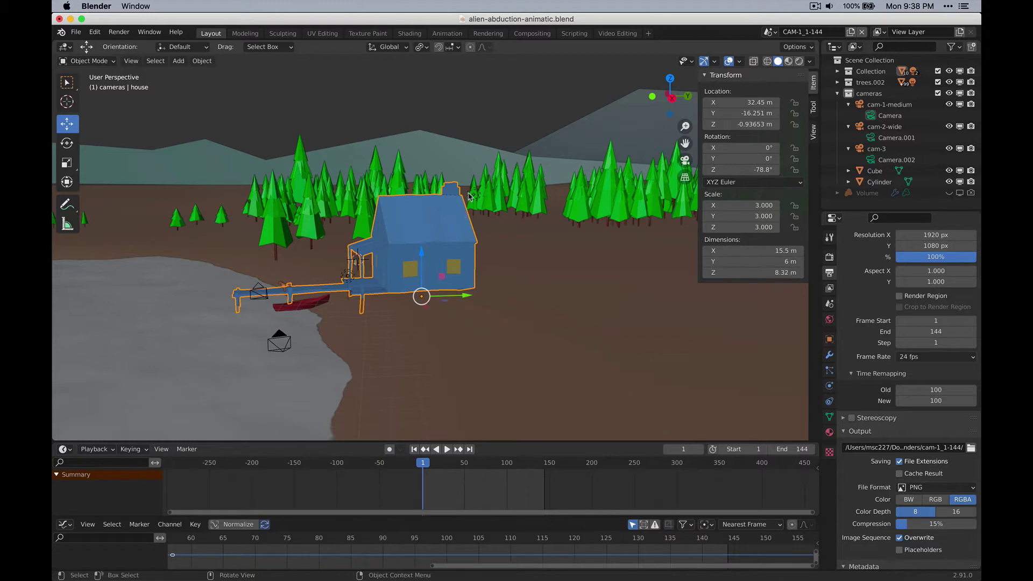
left_click(479, 110)
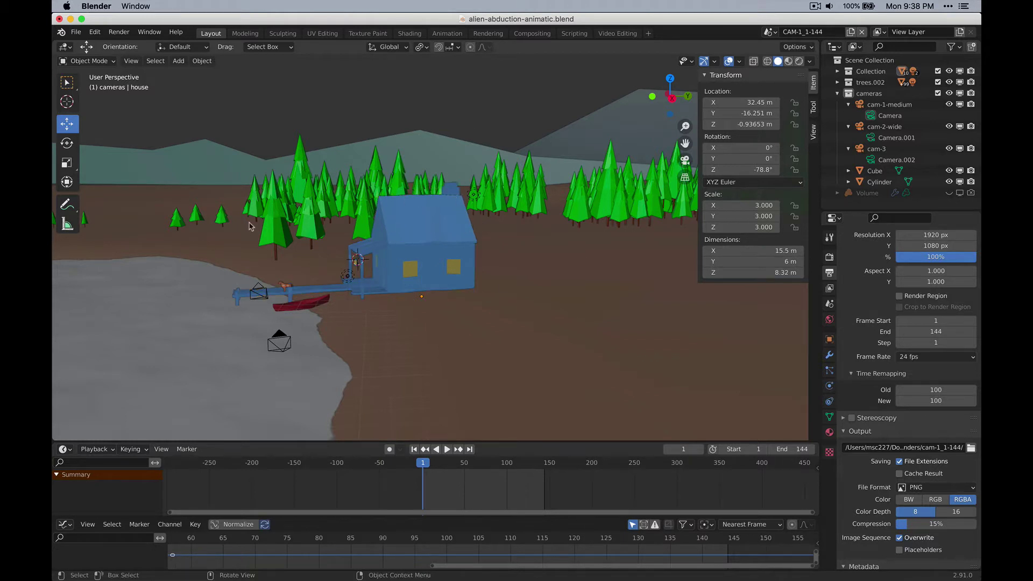
Examine the house and dock from several sides, and the clusters of trees behind them
middle_click_drag(389, 240, 435, 240)
middle_click_drag(226, 239, 513, 210, "shift")
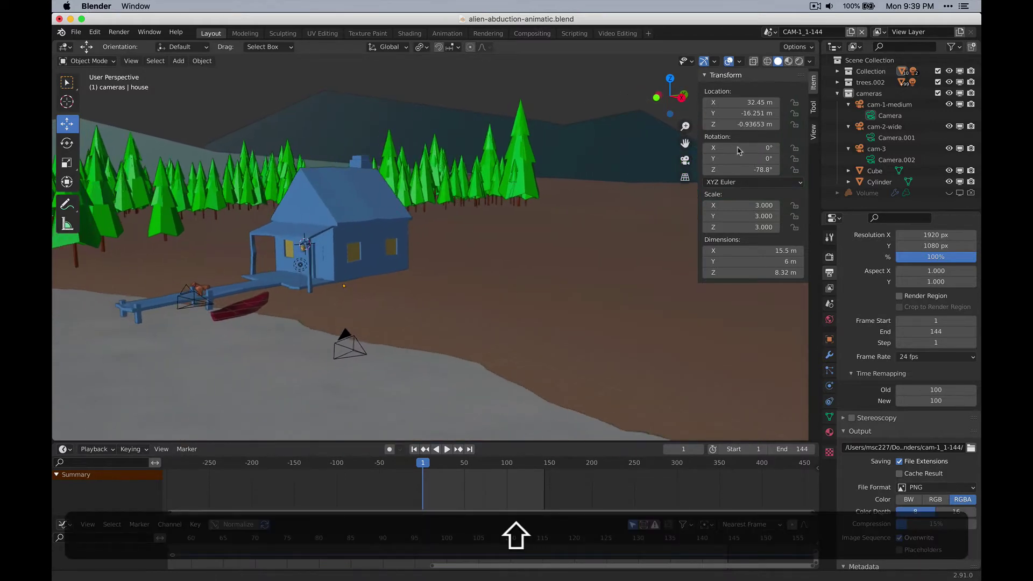
middle_click_drag(335, 220, 486, 210, "shift")
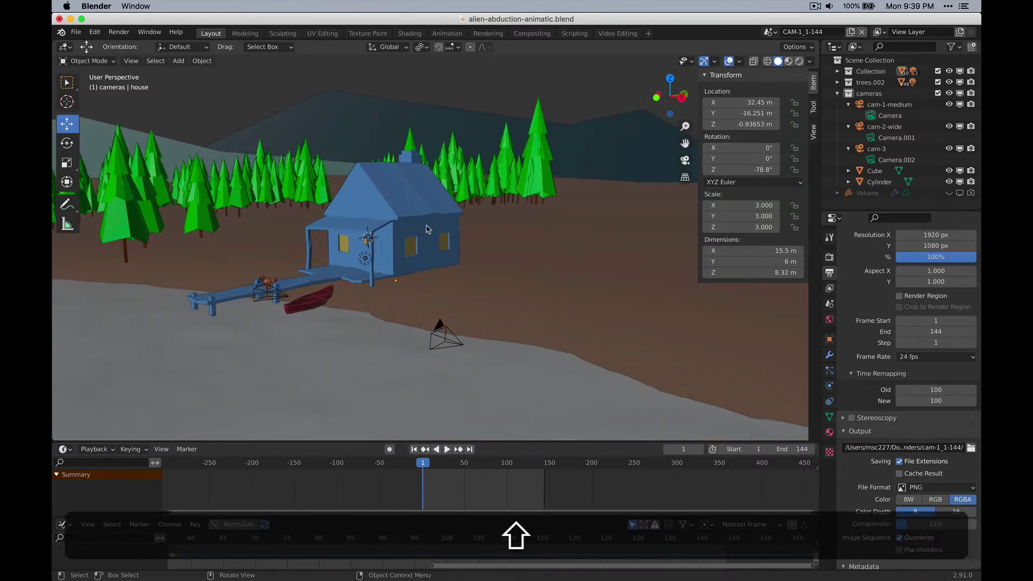
middle_click_drag(423, 227, 372, 222)
middle_click_drag(423, 280, 185, 295, "shift")
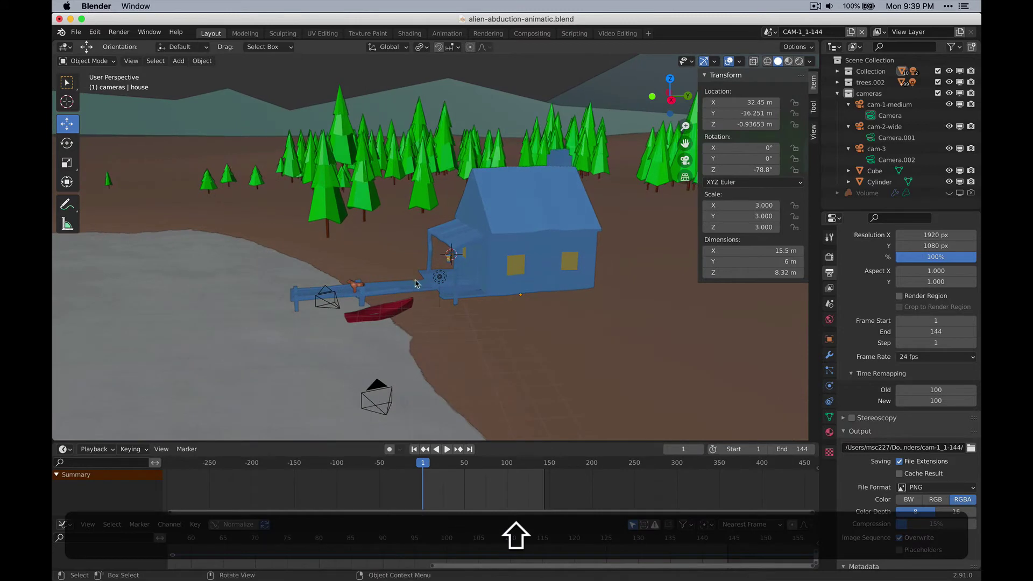
scroll(498, 299, "down", 2)
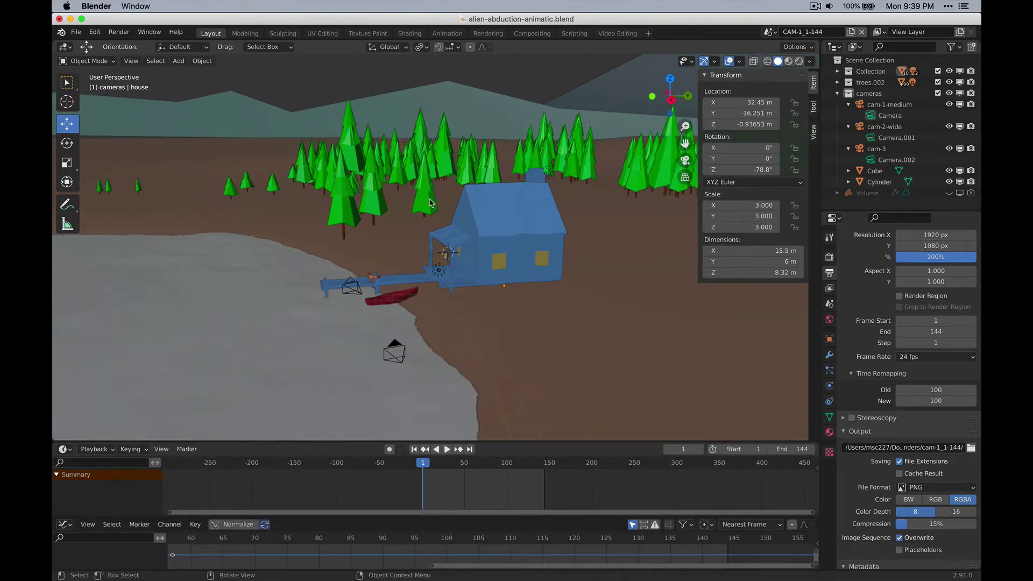
scroll(429, 202, "down", 3)
middle_click_drag(430, 202, 403, 183)
middle_click_drag(343, 202, 376, 212)
middle_click_drag(595, 209, 310, 204, "shift")
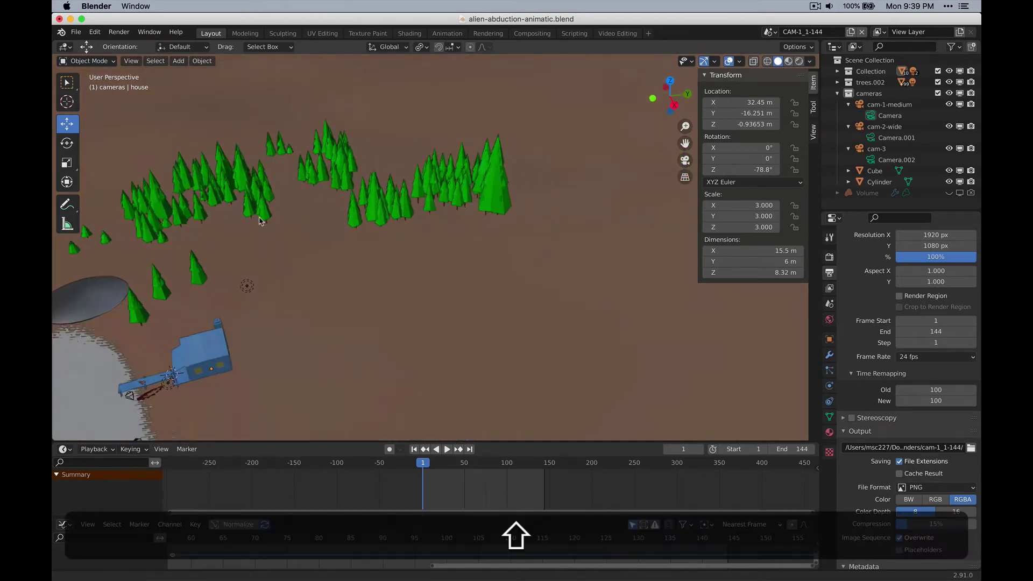
middle_click_drag(511, 258, 410, 280)
scroll(533, 230, "up", 2)
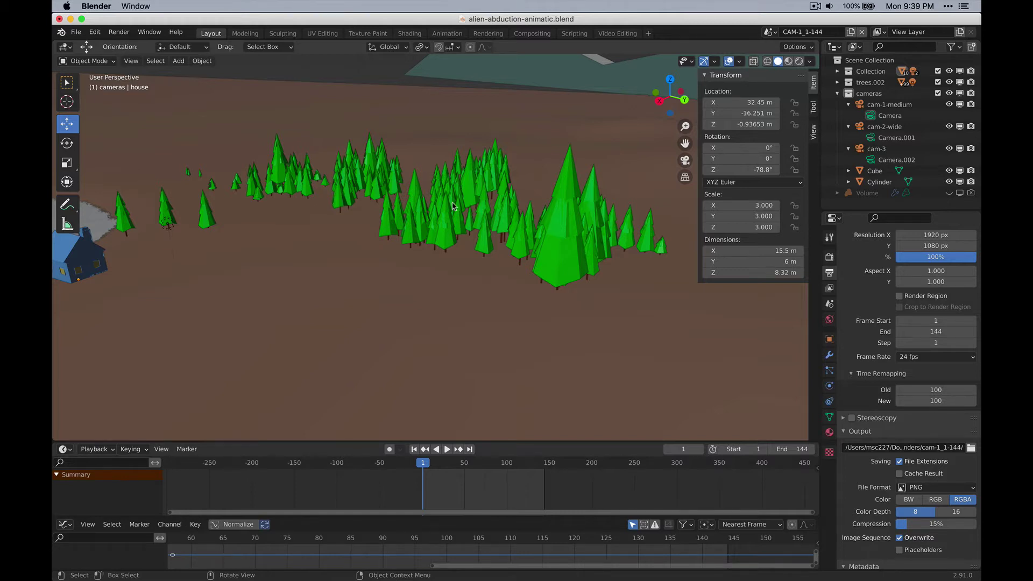
middle_click_drag(416, 195, 409, 190)
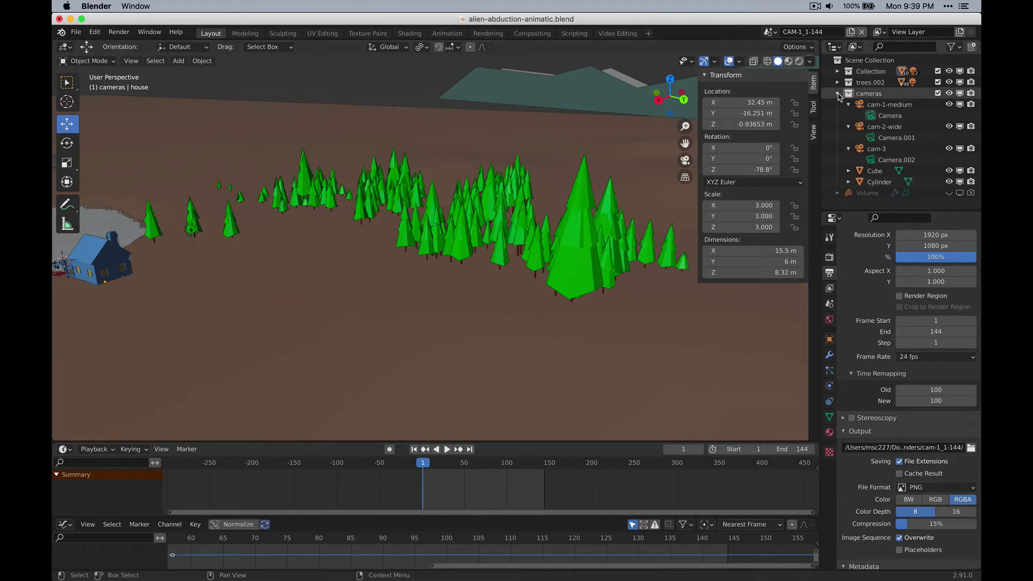
Collapse the cameras collection and disable the trees.002 collection in viewports
left_click(838, 93)
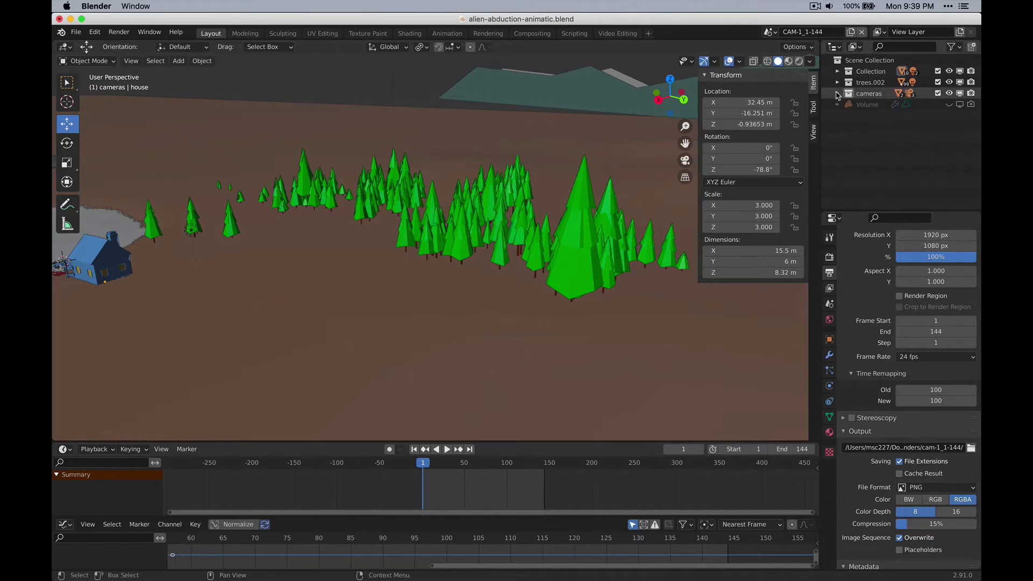
left_click(949, 81)
left_click(949, 82)
left_click(960, 82)
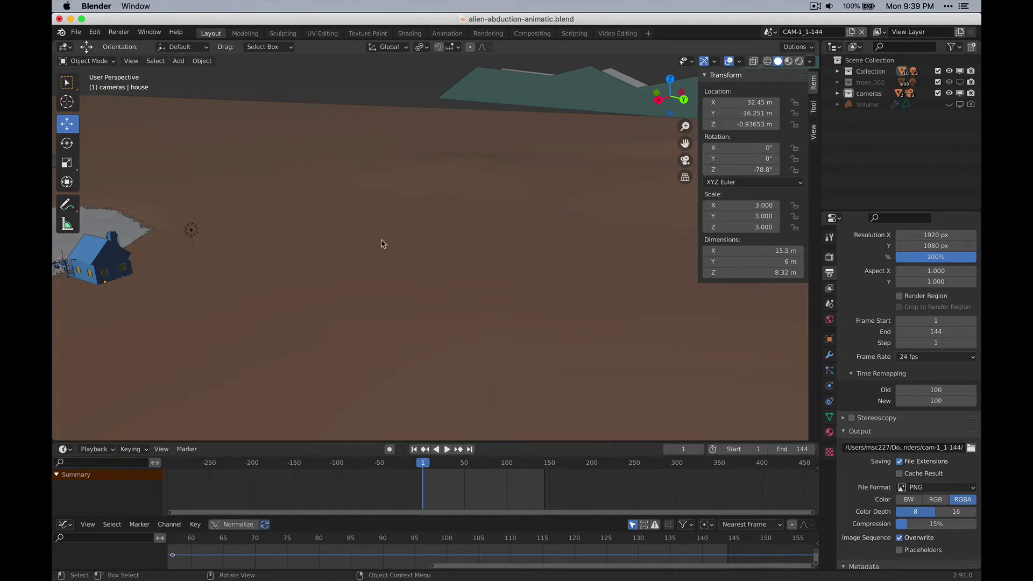
Inspect the landscape around the house and lake without trees, and re-enable the trees.002 collection in viewports
middle_click_drag(383, 242, 492, 210)
middle_click_drag(424, 194, 462, 238)
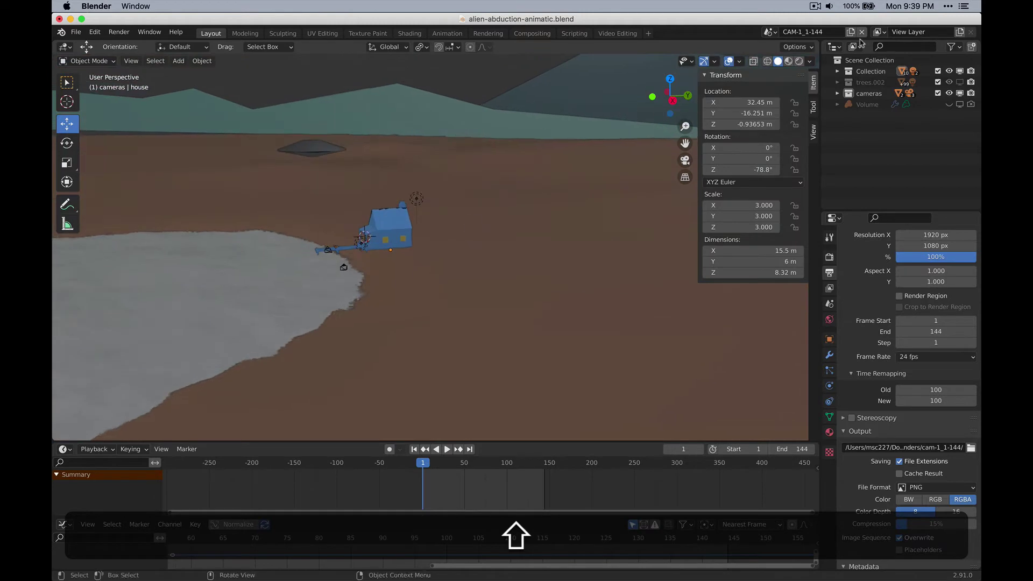
left_click(959, 82)
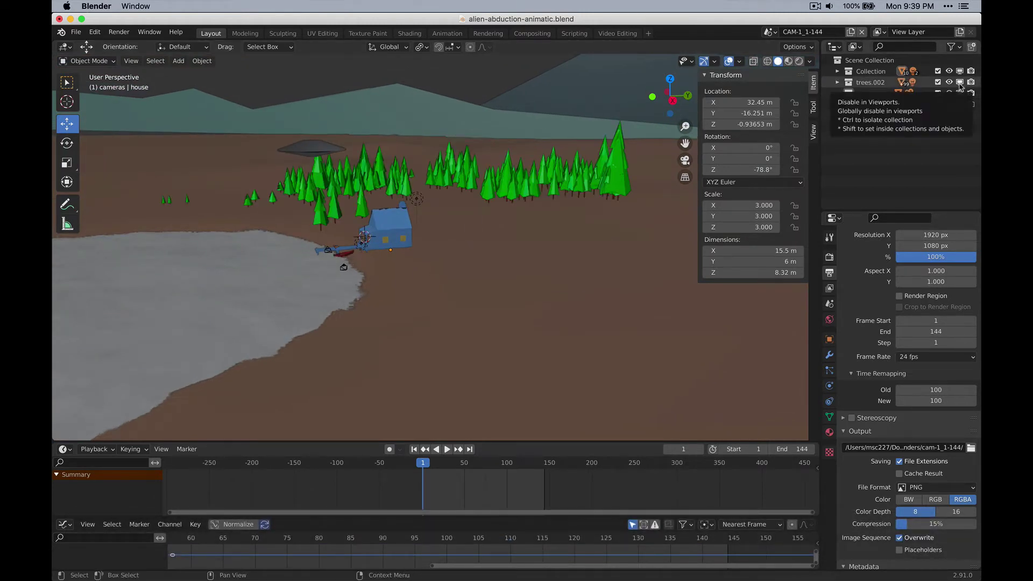
Look through the outliner's filter options for the selectable and render restriction toggles
left_click(953, 47)
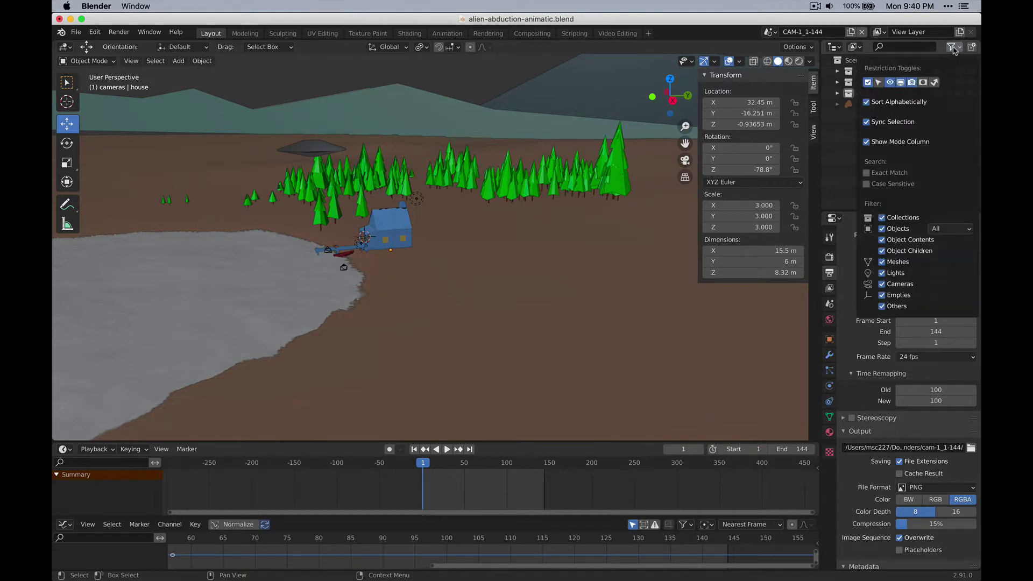
left_click(911, 82)
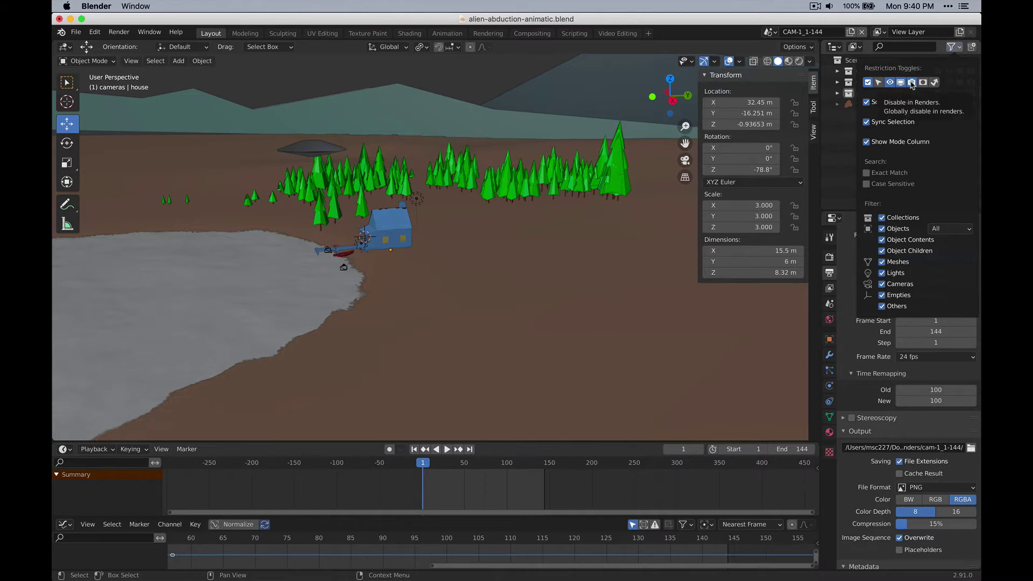
left_click(879, 82)
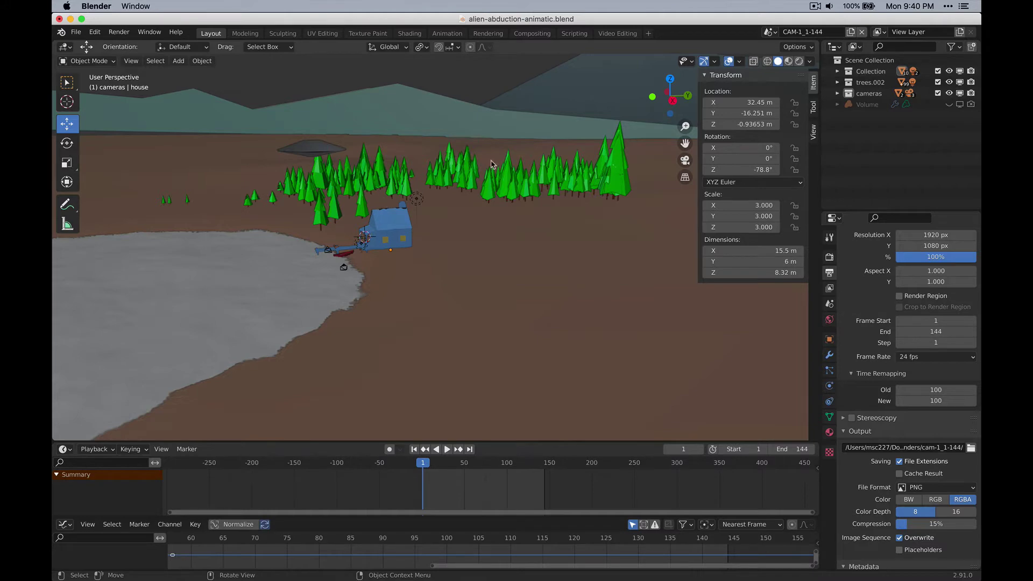
Select the tree farthest from the lake in the row of three standing behind the house
scroll(359, 166, "up", 6)
middle_click_drag(496, 159, 507, 263, "shift")
middle_click_drag(345, 175, 310, 195)
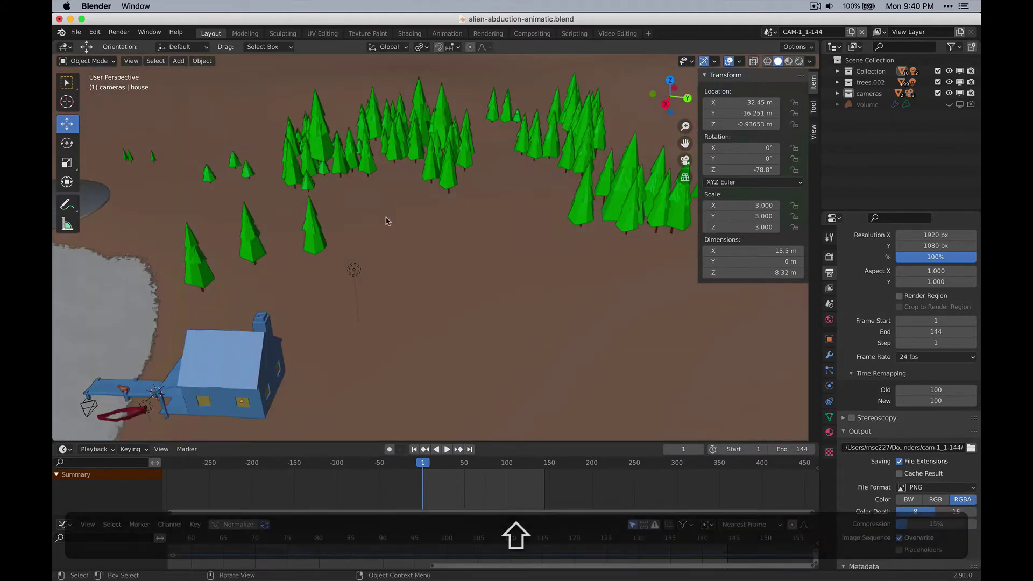
left_click(309, 228)
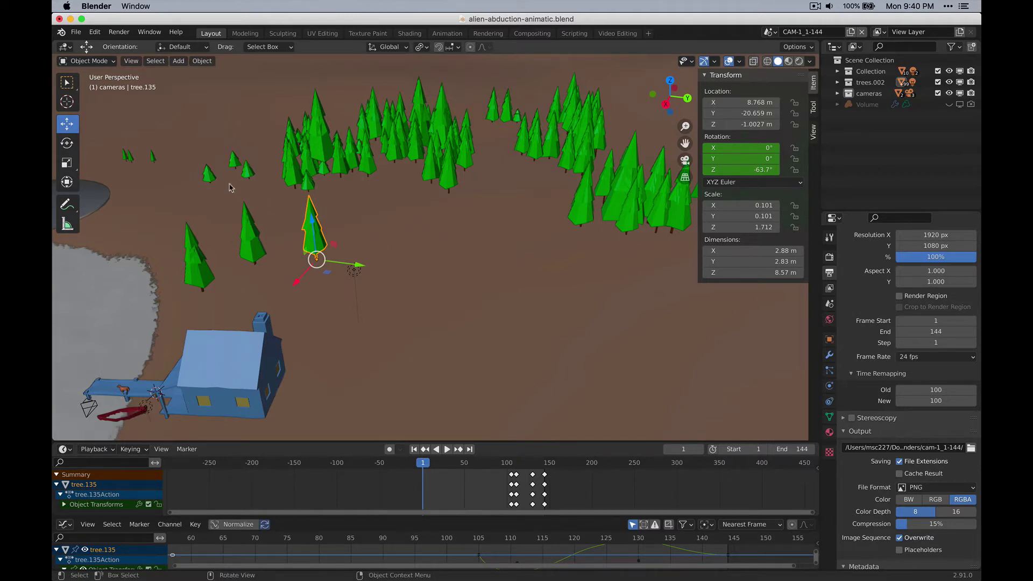
Examine the small trees, the dense forest clusters and the selected tree from all around the lake and house
middle_click_drag(240, 189, 464, 256, "shift")
middle_click_drag(355, 258, 475, 282)
middle_click_drag(350, 295, 519, 247, "shift")
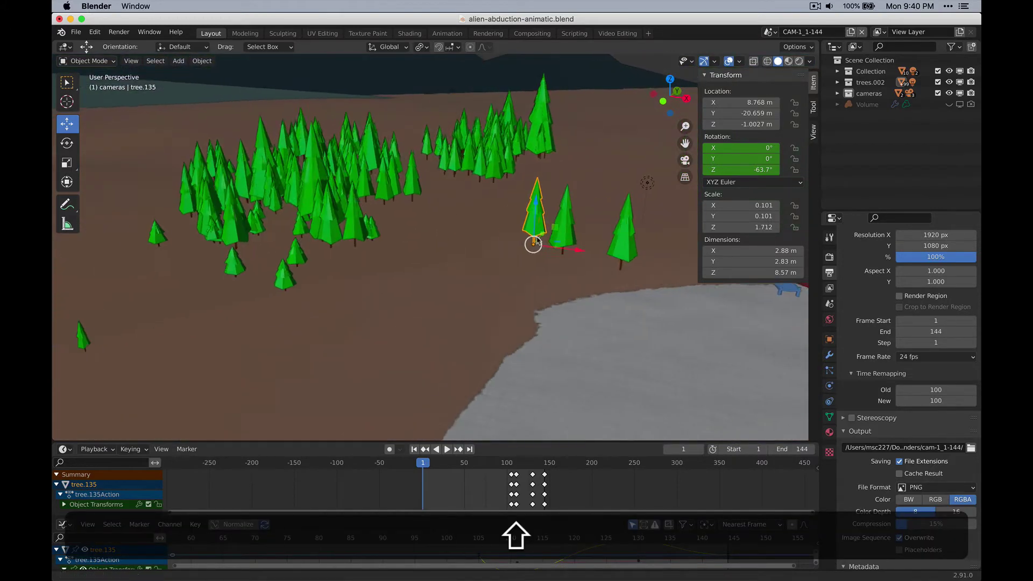
scroll(518, 246, "up", 3)
middle_click_drag(398, 272, 571, 242, "shift")
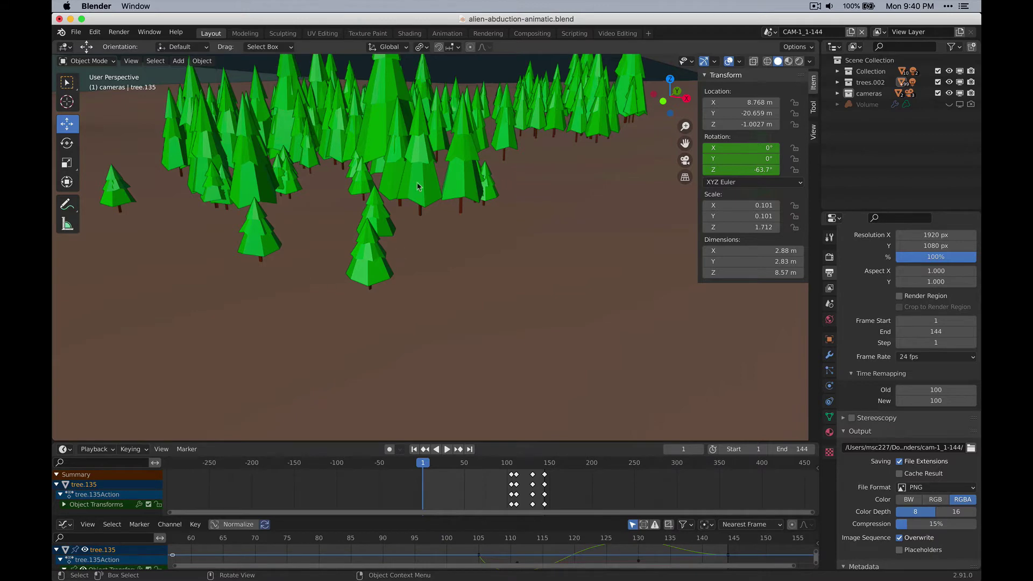
middle_click_drag(457, 161, 476, 237, "shift")
middle_click_drag(256, 237, 312, 252)
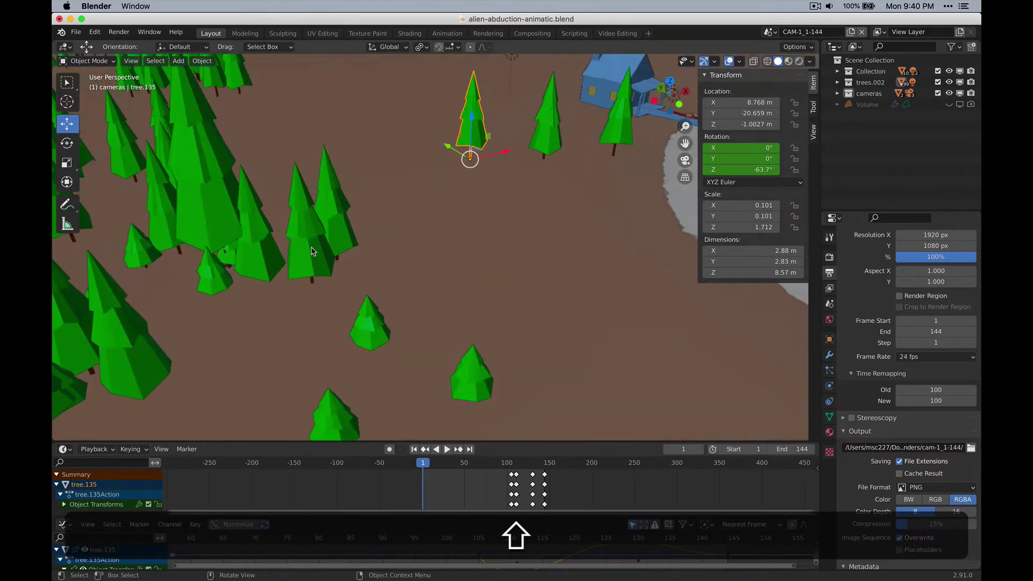
scroll(247, 241, "down", 3)
middle_click_drag(209, 167, 384, 188, "shift")
middle_click_drag(545, 310, 424, 297)
middle_click_drag(537, 292, 309, 240, "shift")
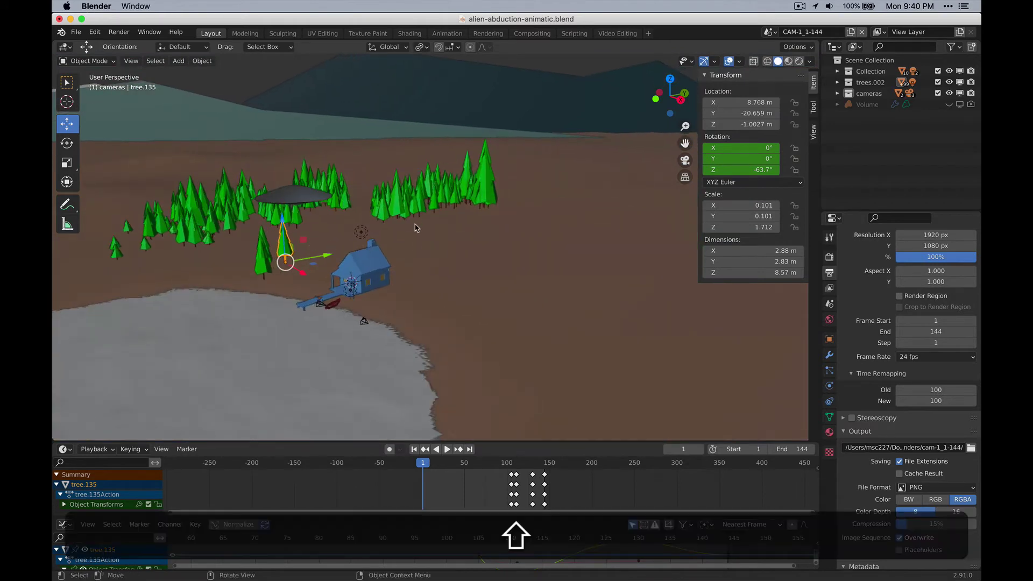
middle_click_drag(419, 226, 377, 238)
scroll(468, 183, "up", 3)
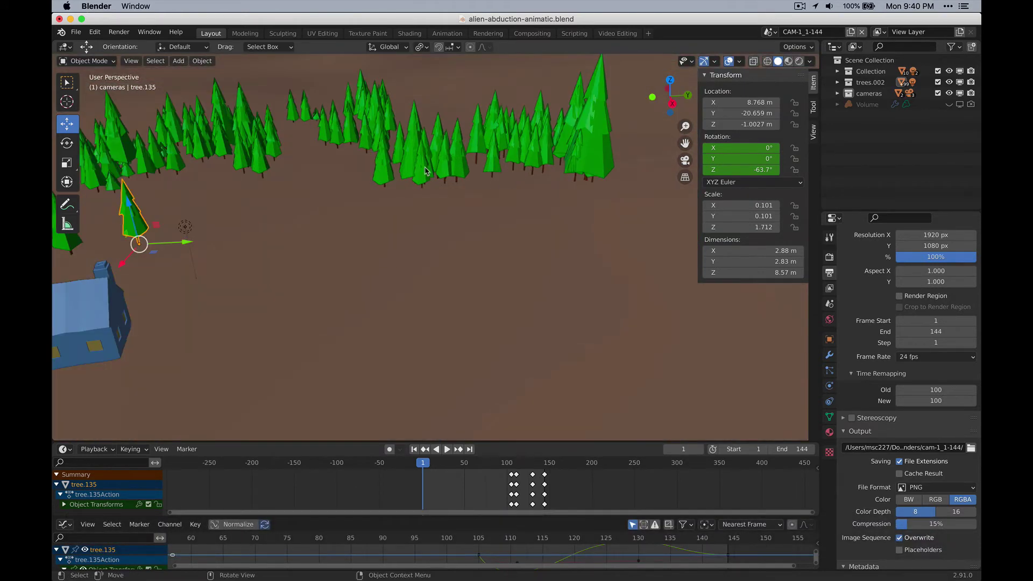
middle_click_drag(401, 169, 599, 293, "shift")
middle_click_drag(441, 287, 373, 271)
middle_click_drag(326, 315, 515, 202, "shift")
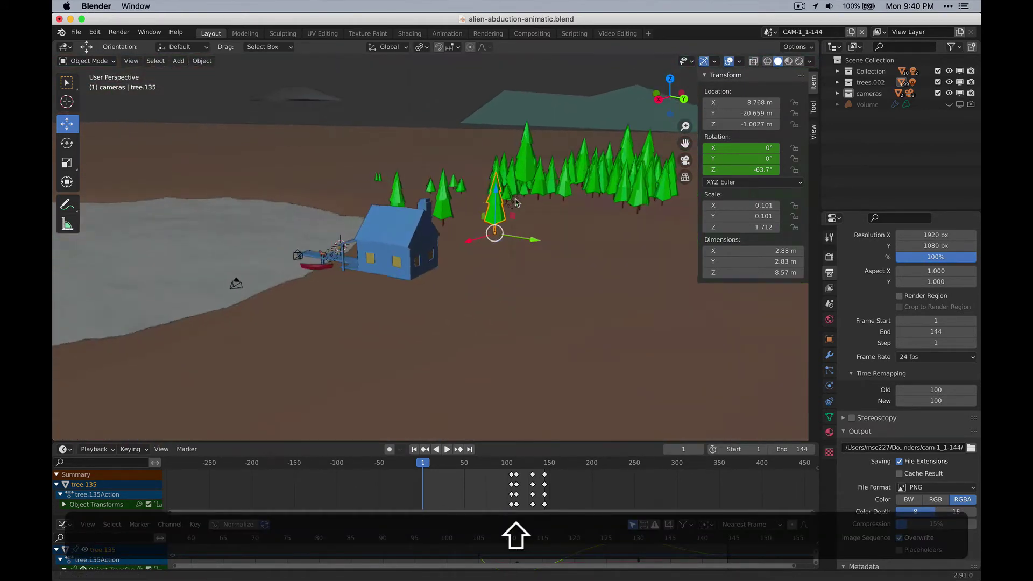
Select the house and display its modifier settings
scroll(371, 231, "up", 8)
middle_click_drag(292, 231, 388, 253)
scroll(323, 242, "down", 4)
scroll(505, 291, "up", 3)
middle_click_drag(505, 291, 438, 249)
scroll(446, 262, "down", 3)
middle_click_drag(484, 152, 489, 189, "shift")
left_click(511, 146)
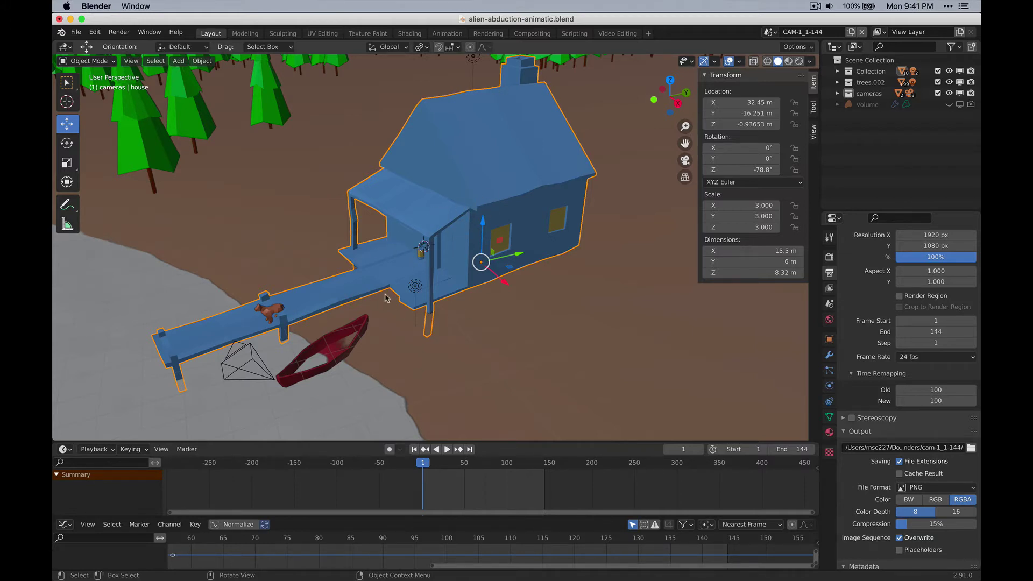
middle_click_drag(366, 343, 452, 285, "shift")
left_click(829, 355)
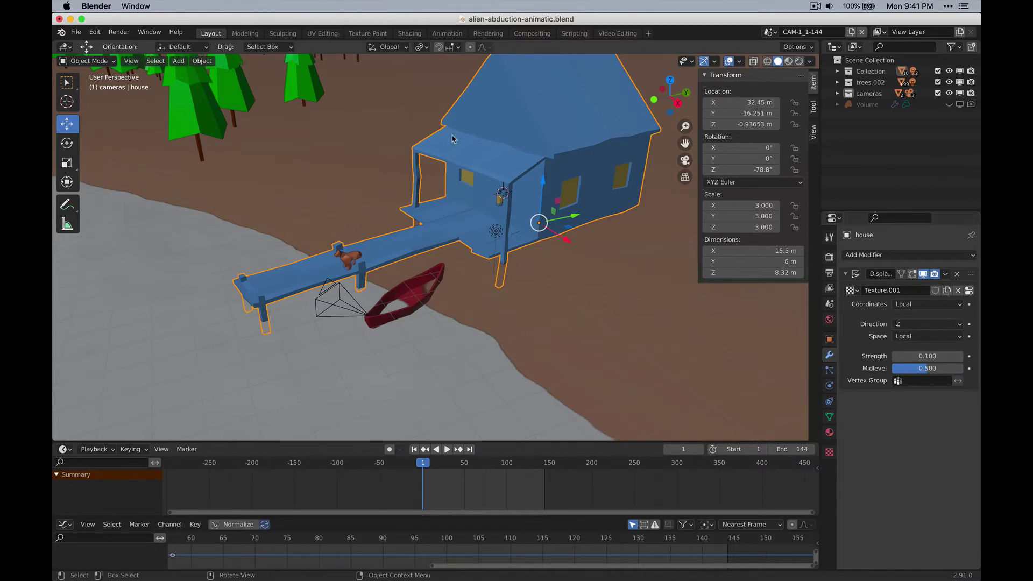
Inspect the house's mesh topology in Edit Mode from several angles and return to Object Mode
scroll(351, 245, "down", 4)
middle_click_drag(385, 219, 468, 295, "shift")
middle_click_drag(583, 355, 485, 161, "shift")
scroll(560, 330, "up", 4)
key("Tab")
middle_click_drag(407, 129, 417, 175, "shift")
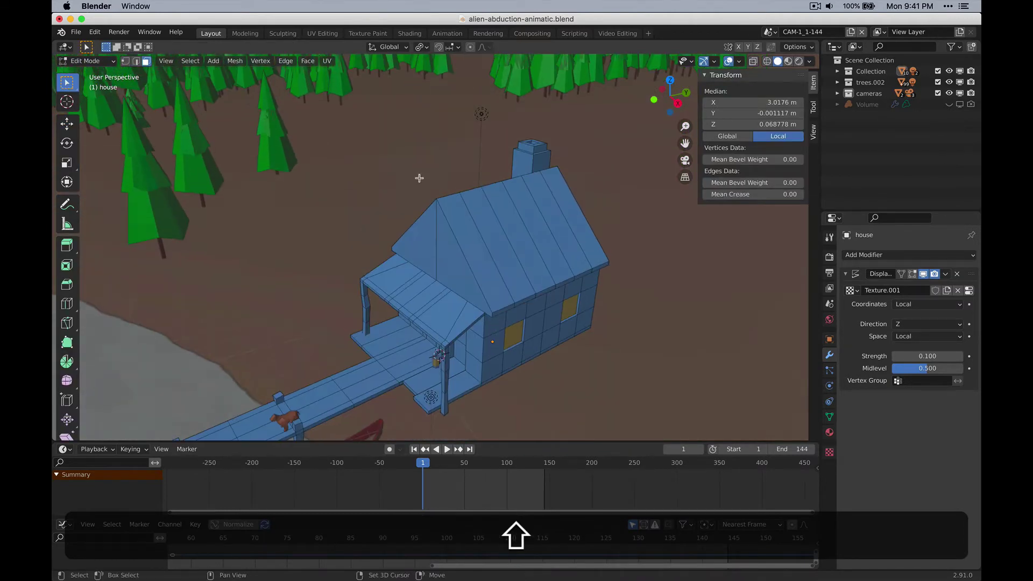
middle_click_drag(380, 239, 376, 206, "shift")
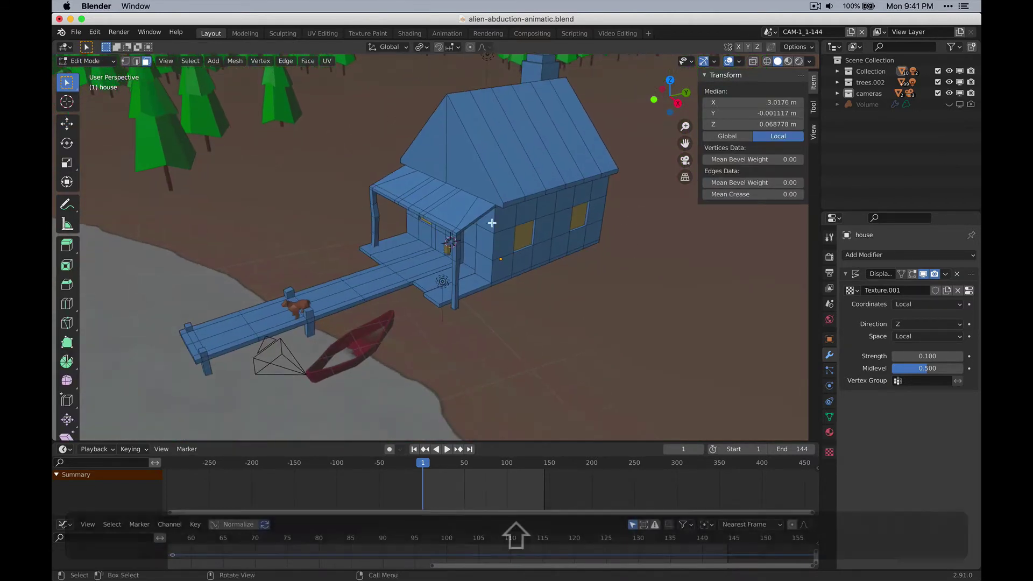
key("Tab")
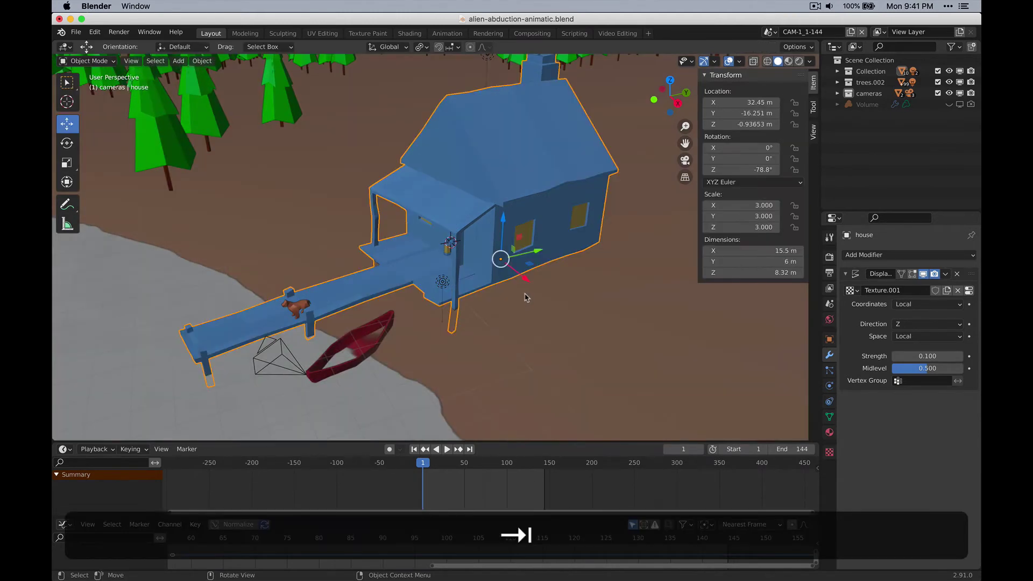
Select the water plane and examine its surface and Ocean modifier settings
scroll(526, 298, "down", 7)
middle_click_drag(274, 308, 389, 259, "shift")
left_click(382, 276)
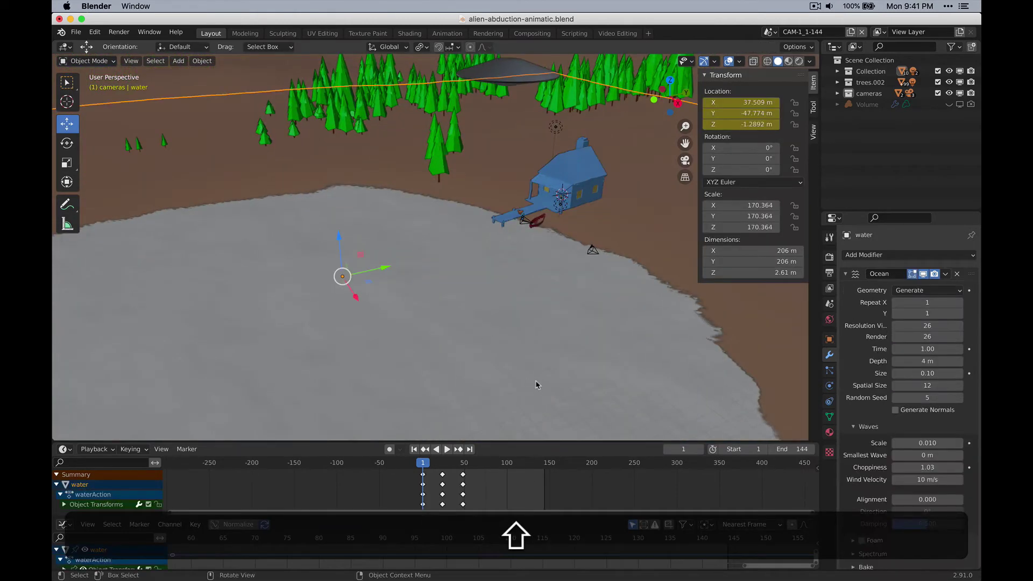
middle_click_drag(537, 376, 436, 350)
middle_click_drag(237, 302, 437, 247, "shift")
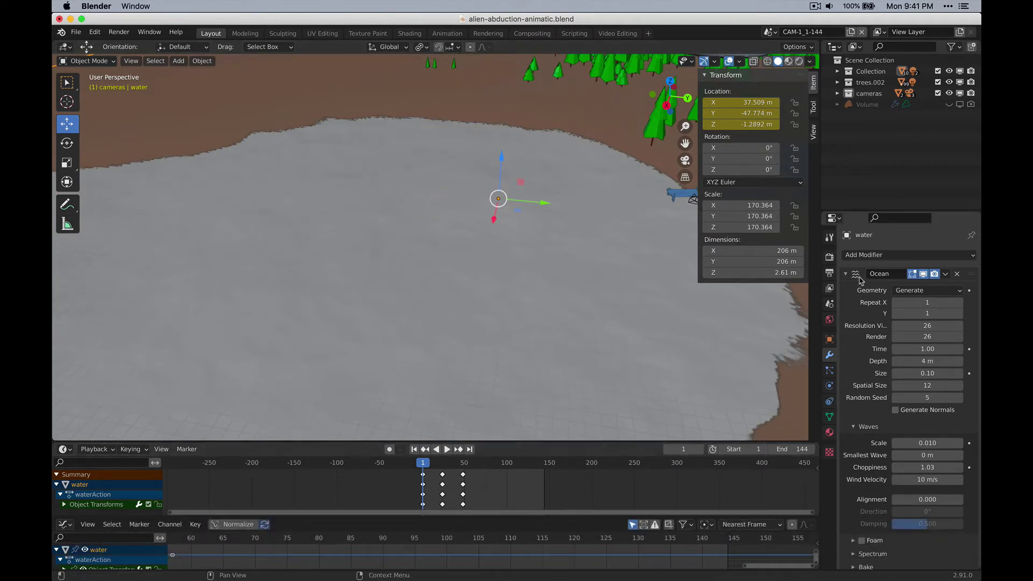
scroll(350, 271, "down", 3)
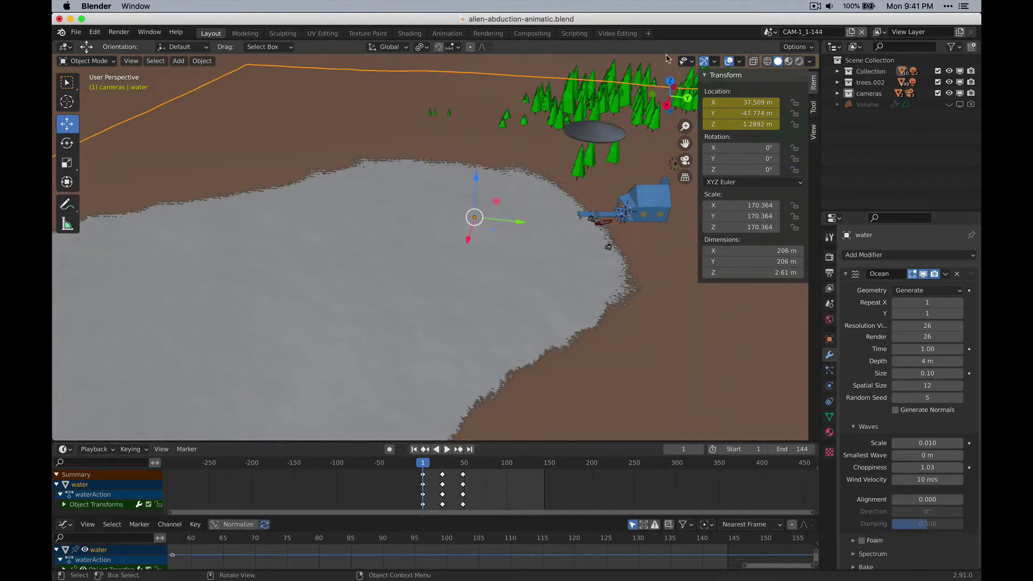
Examine the water's dense mesh in wireframe shading and return the viewport to solid shading
left_click(767, 61)
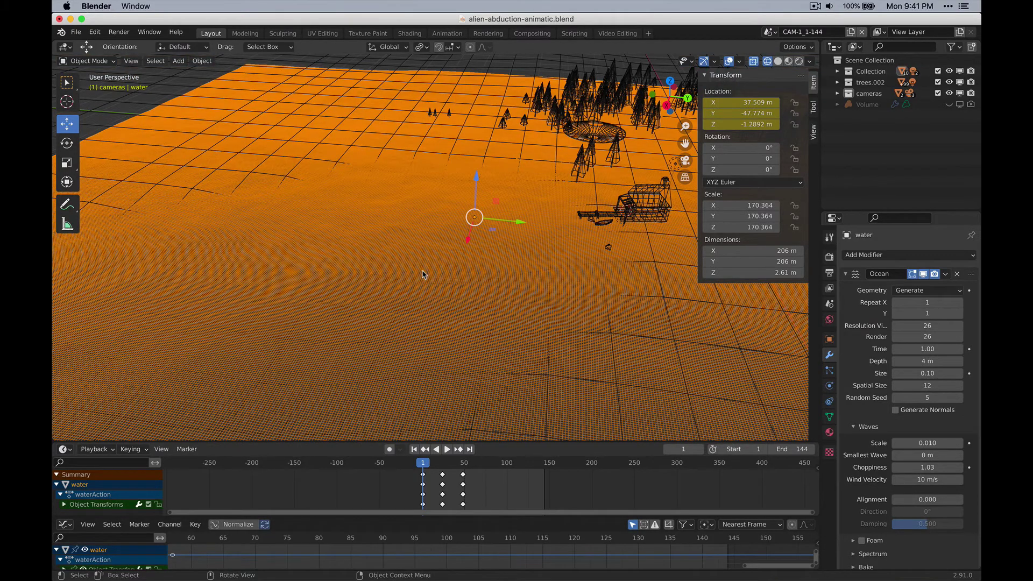
middle_click_drag(423, 274, 421, 253)
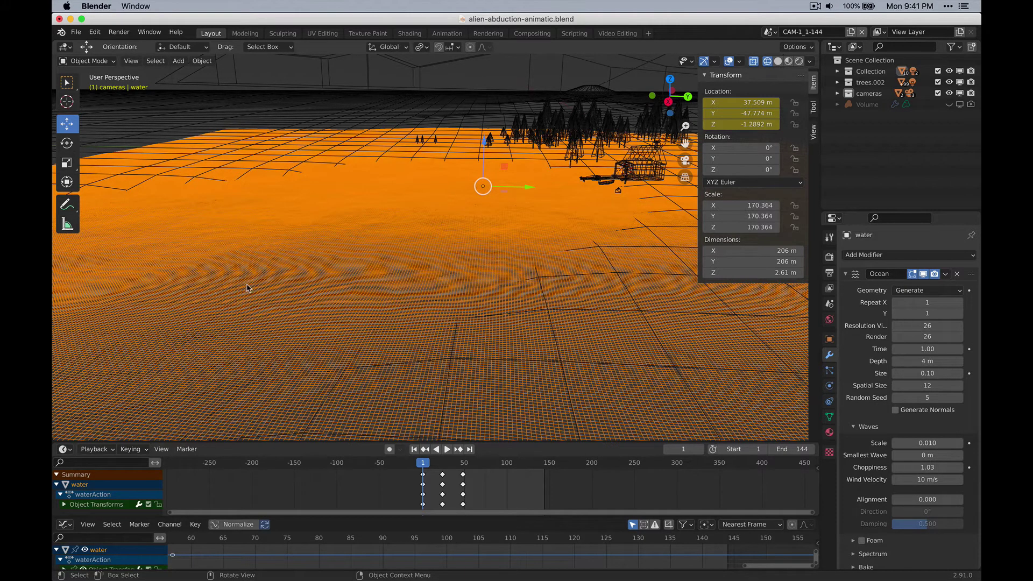
middle_click_drag(414, 207, 279, 162)
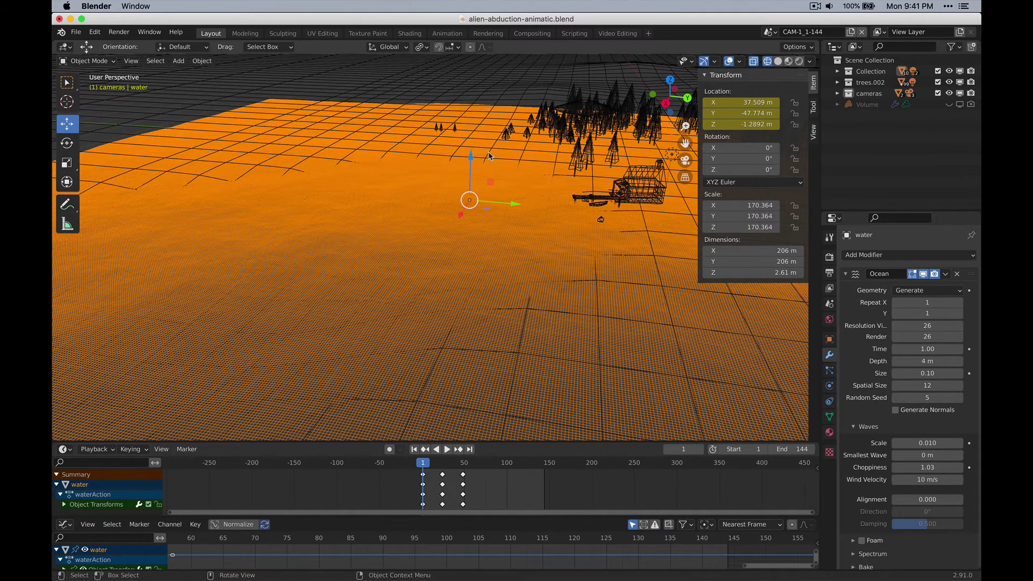
middle_click_drag(476, 157, 455, 179, "shift")
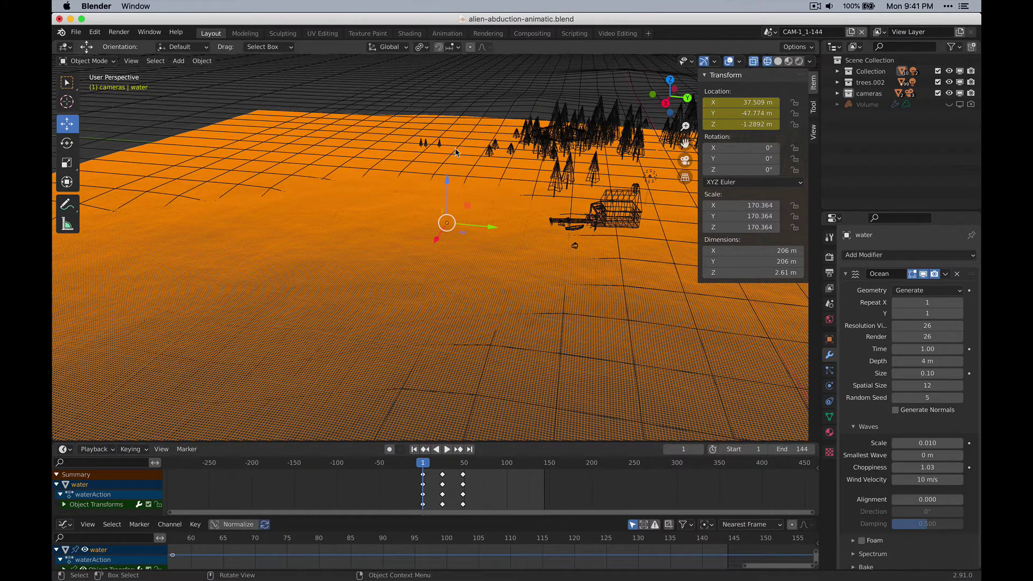
left_click(778, 61)
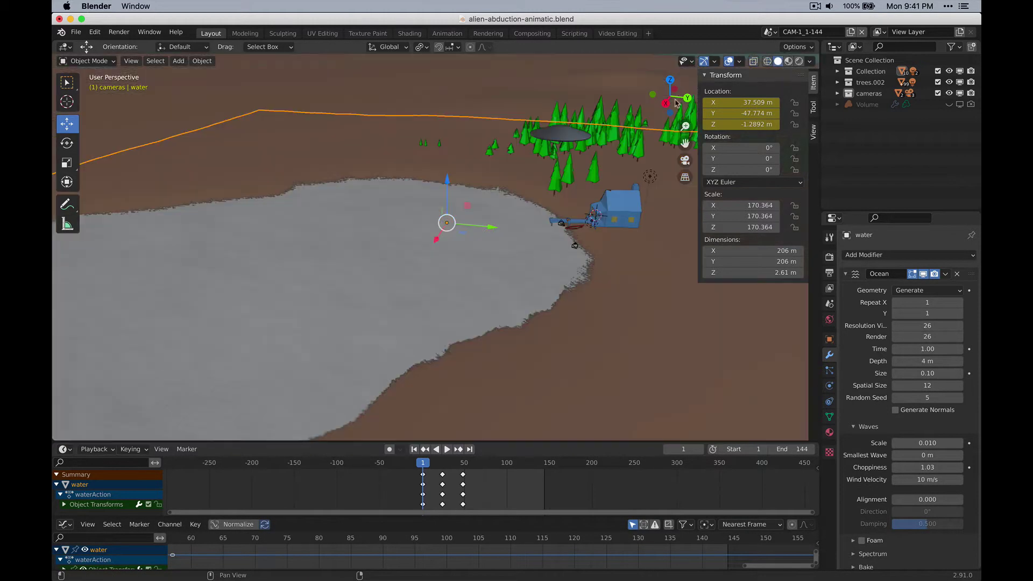
Survey the full terrain with its distant mountains and check the framing through the cam-1-medium camera
scroll(503, 161, "down", 5)
middle_click_drag(501, 160, 485, 246, "shift")
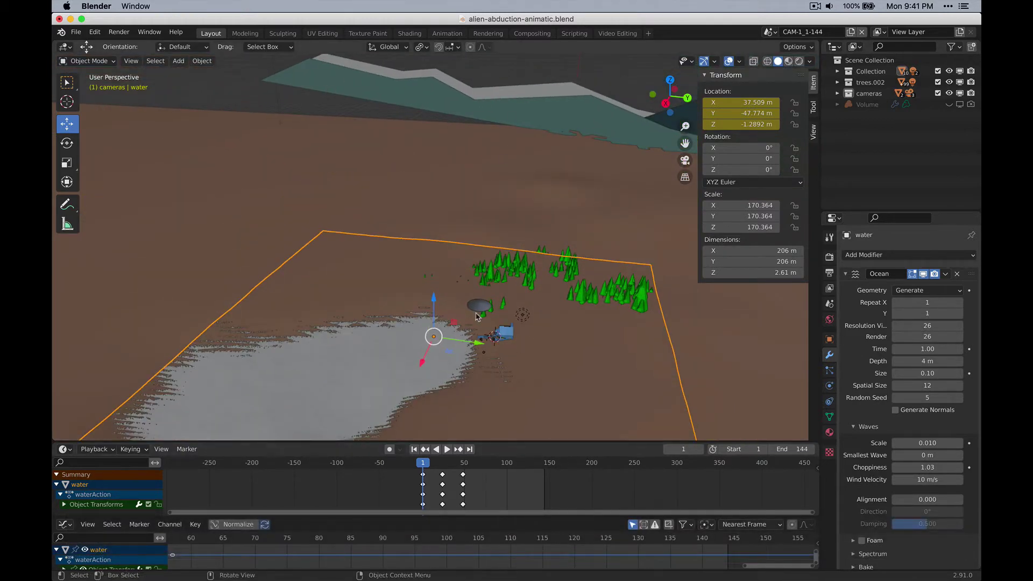
key("0")
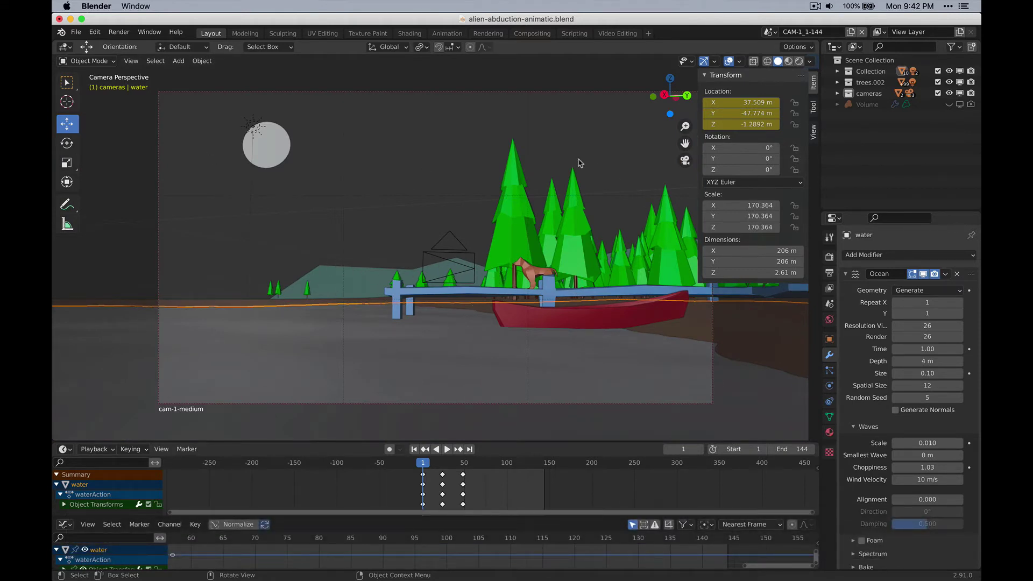
key("0")
Select the teal background mountains, inspect their mesh in Edit Mode and return to Object Mode
scroll(431, 163, "down", 3)
middle_click_drag(431, 164, 392, 301, "shift")
middle_click_drag(244, 330, 532, 316, "shift")
left_click(346, 266)
key("Tab")
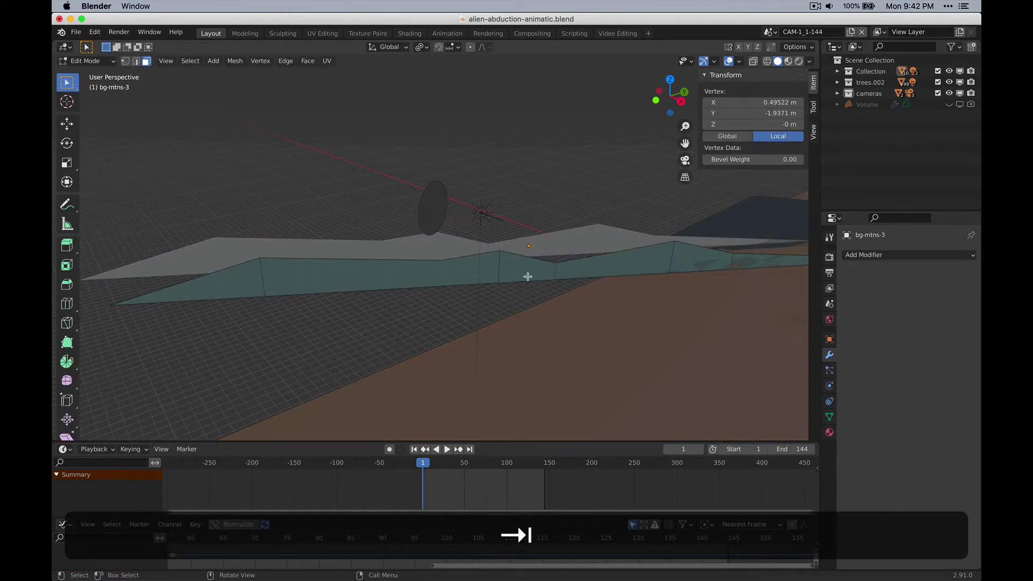
scroll(200, 255, "down", 3)
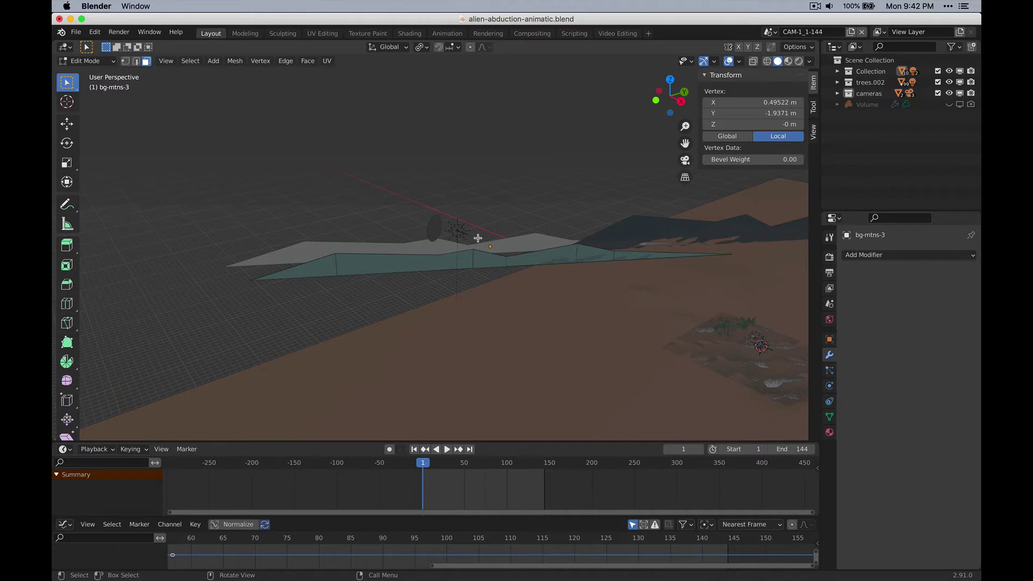
scroll(560, 260, "up", 2)
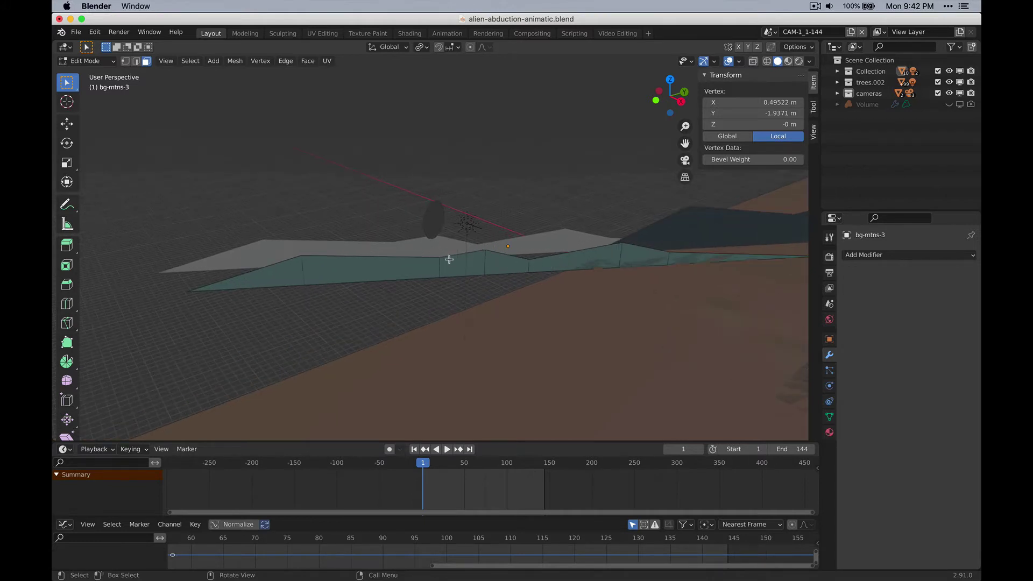
key("Tab")
Examine the layered background mountains from several angles and through the camera, and clear the selection
middle_click_drag(371, 261, 422, 242)
scroll(425, 253, "down", 5)
middle_click_drag(583, 279, 458, 267, "shift")
scroll(433, 267, "up", 4)
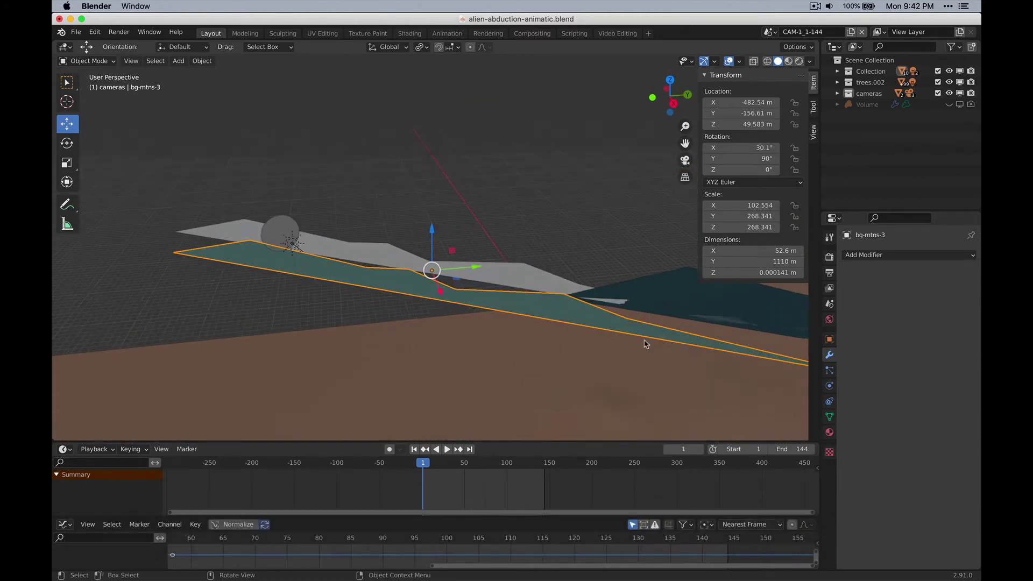
middle_click_drag(671, 358, 323, 300)
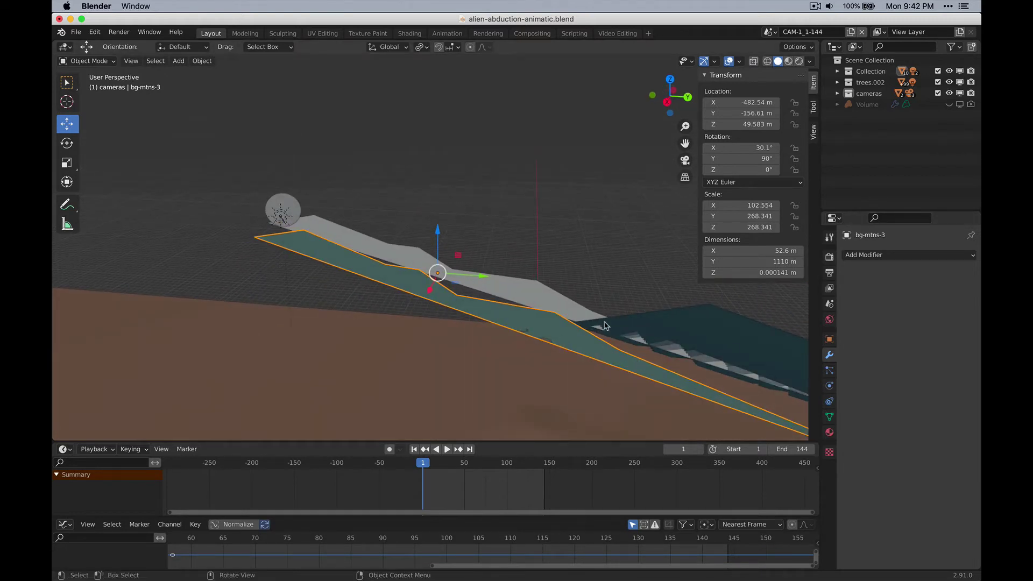
key("KP_0")
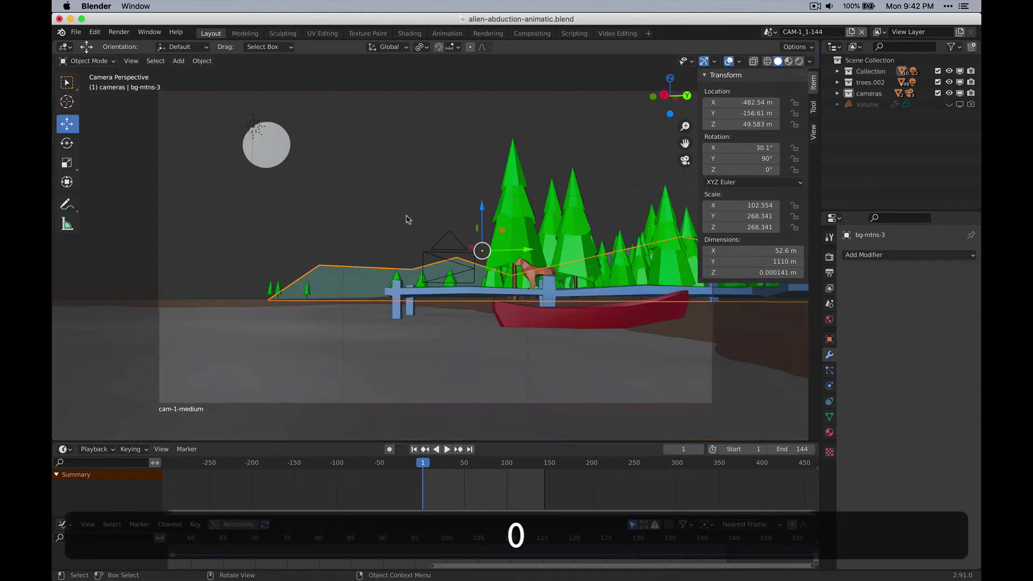
left_click(327, 182)
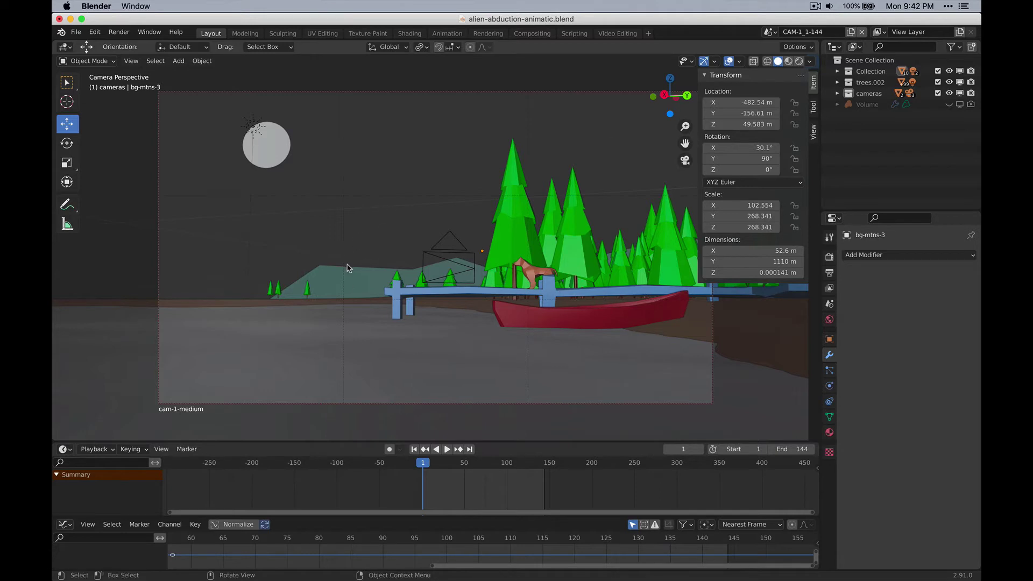
Identify the moon in the camera view, deselect it and preview the scene in rendered shading
left_click(266, 148)
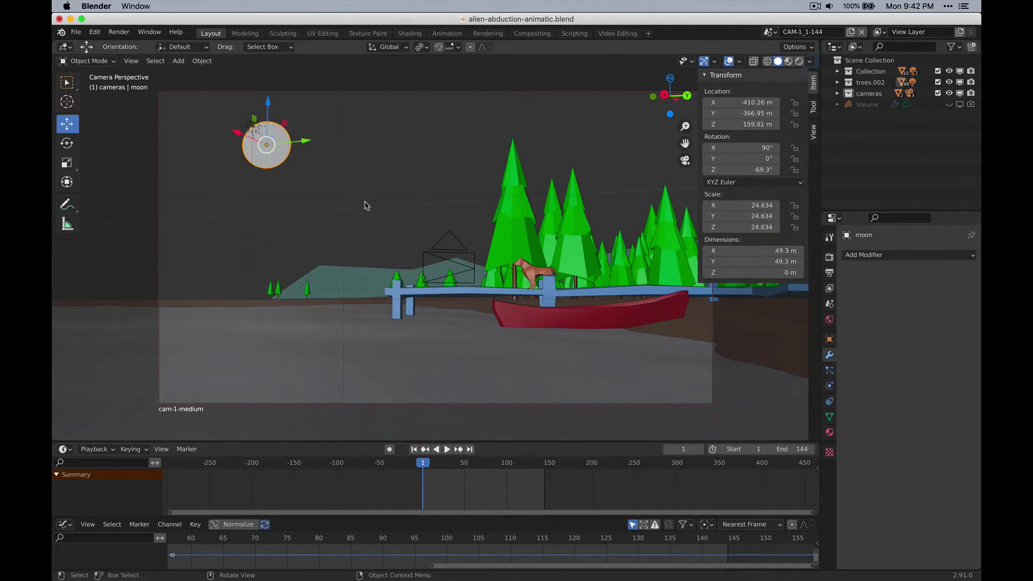
left_click(321, 183)
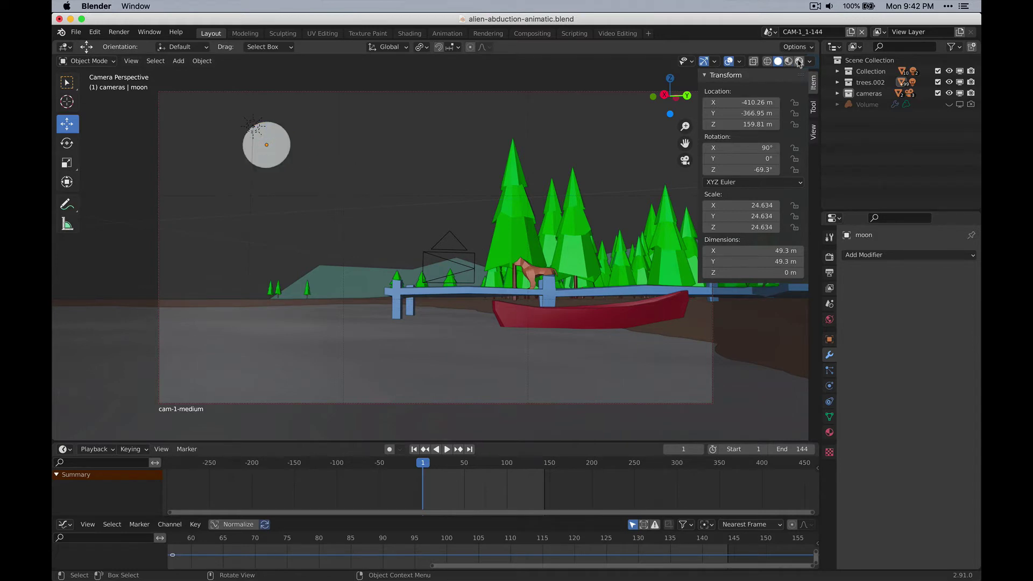
key("z")
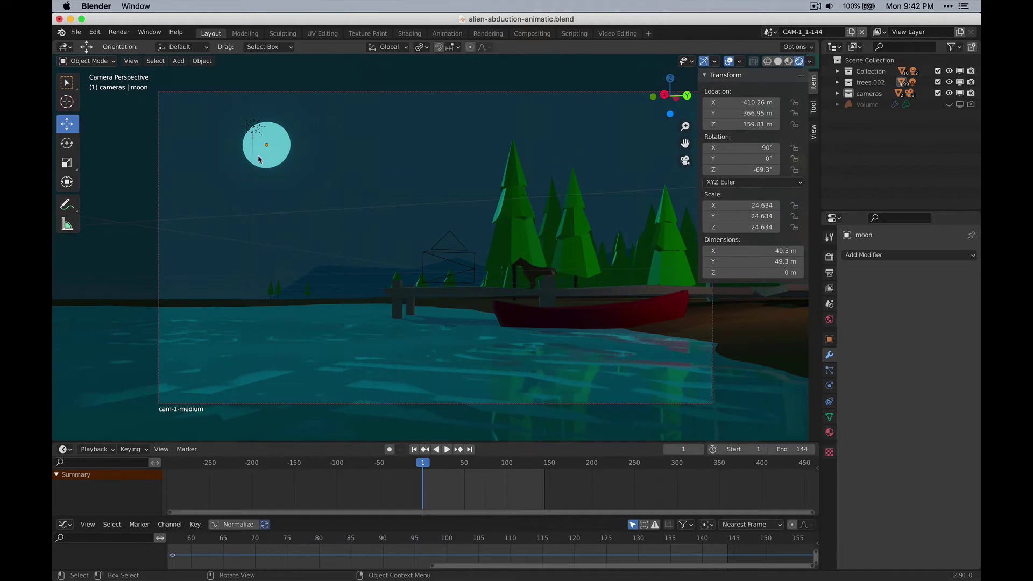
Select the moon and review its material's emission settings and the available surface shader types
left_click(271, 134)
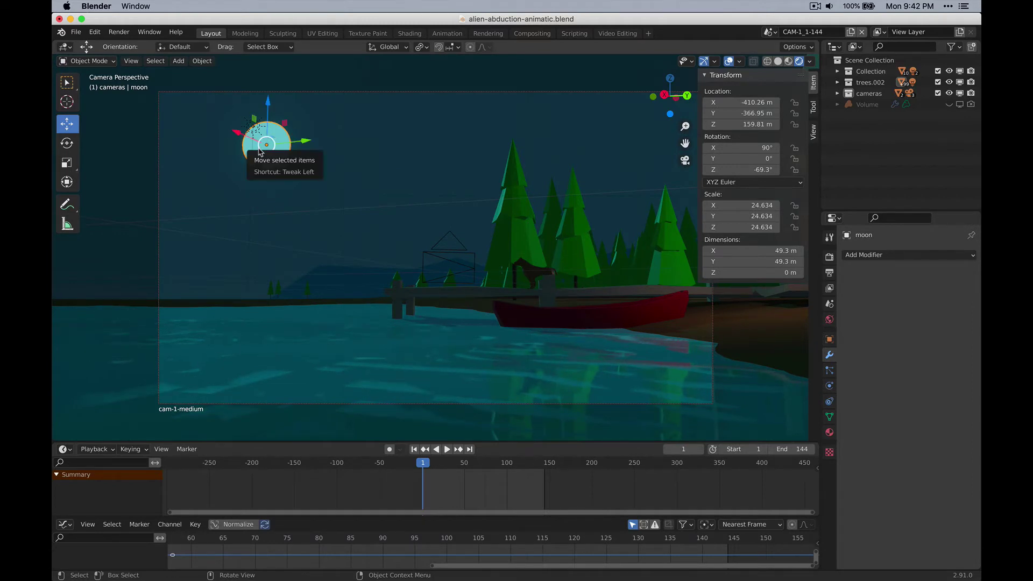
left_click(829, 432)
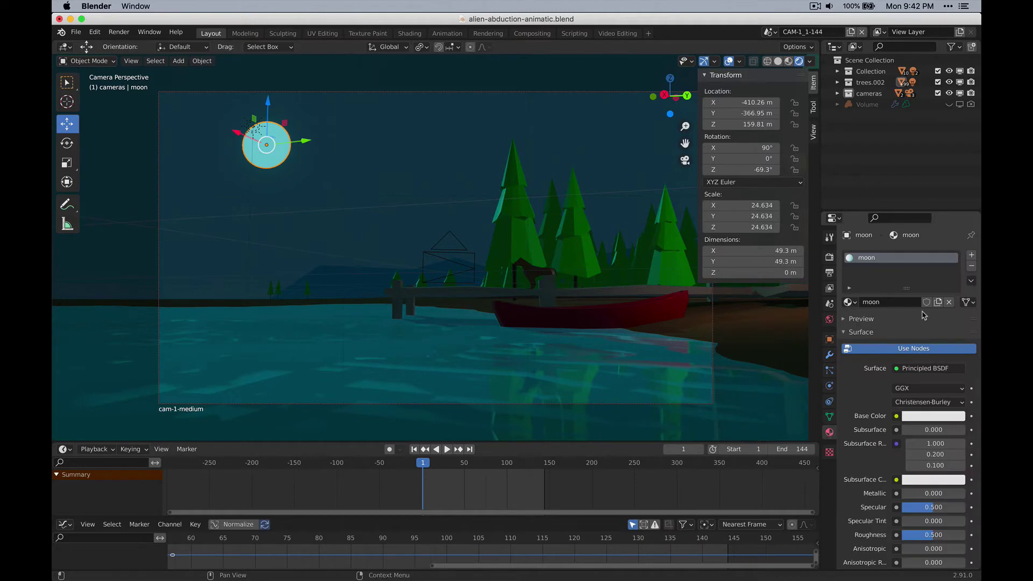
scroll(859, 489, "down", 10)
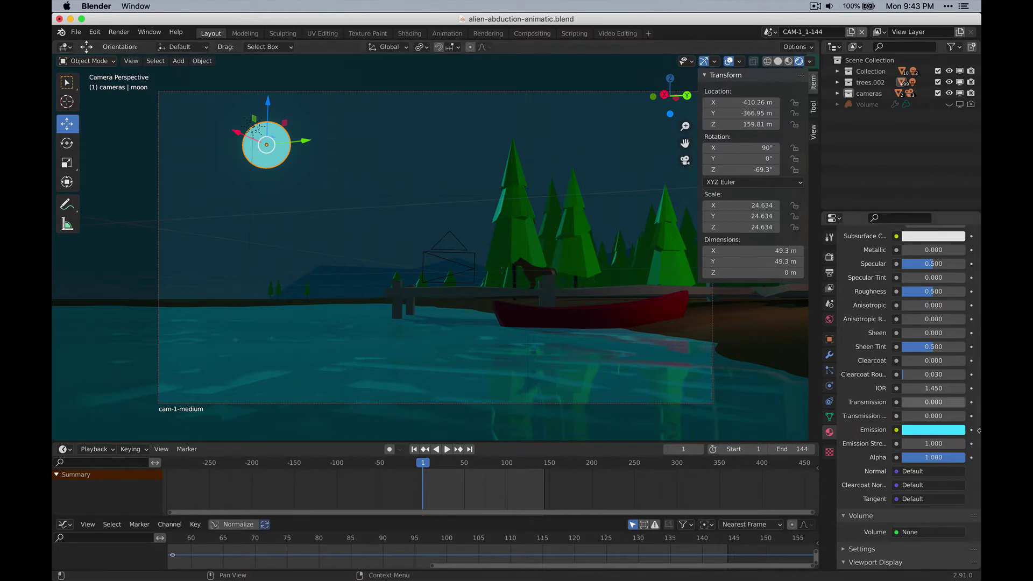
scroll(878, 429, "up", 3)
scroll(878, 429, "up", 5)
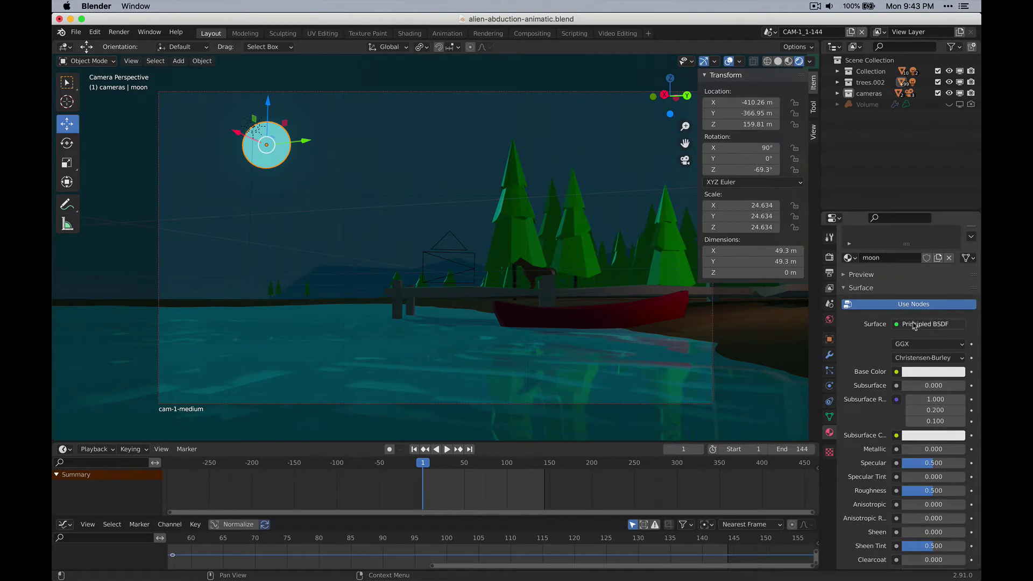
left_click(923, 326)
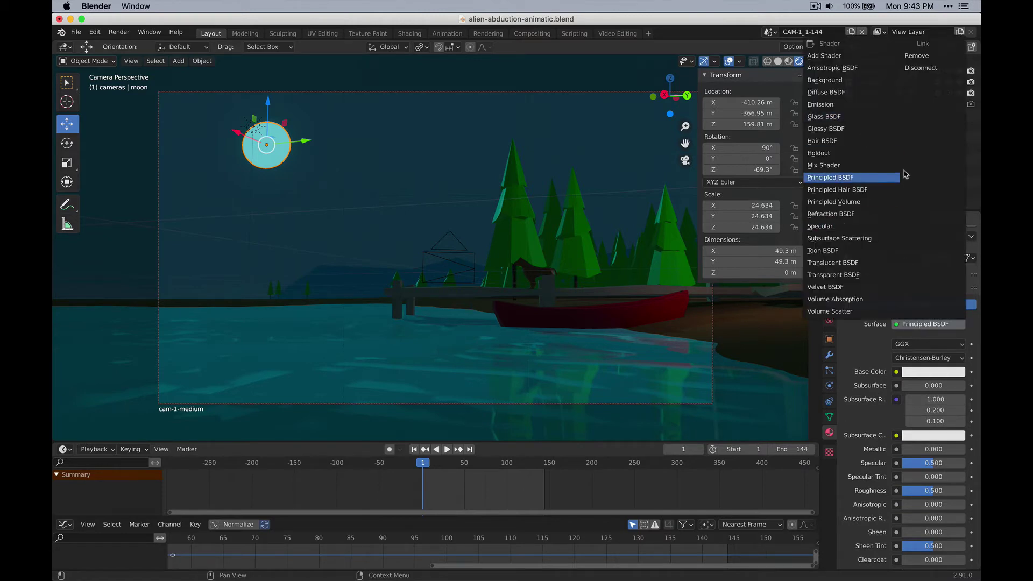
key("Escape")
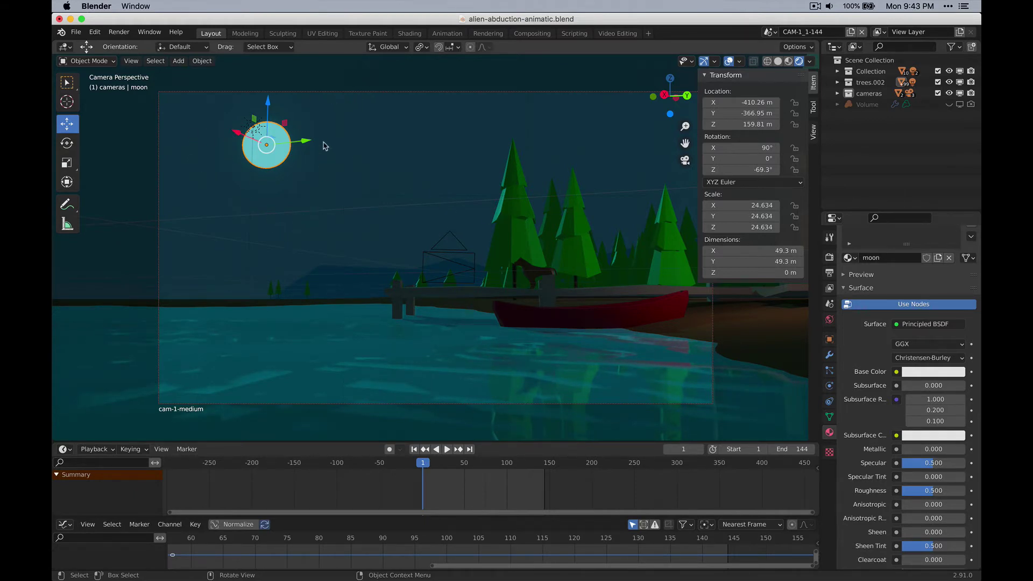
Return the viewport to solid shading and reselect the moon
left_click(253, 170)
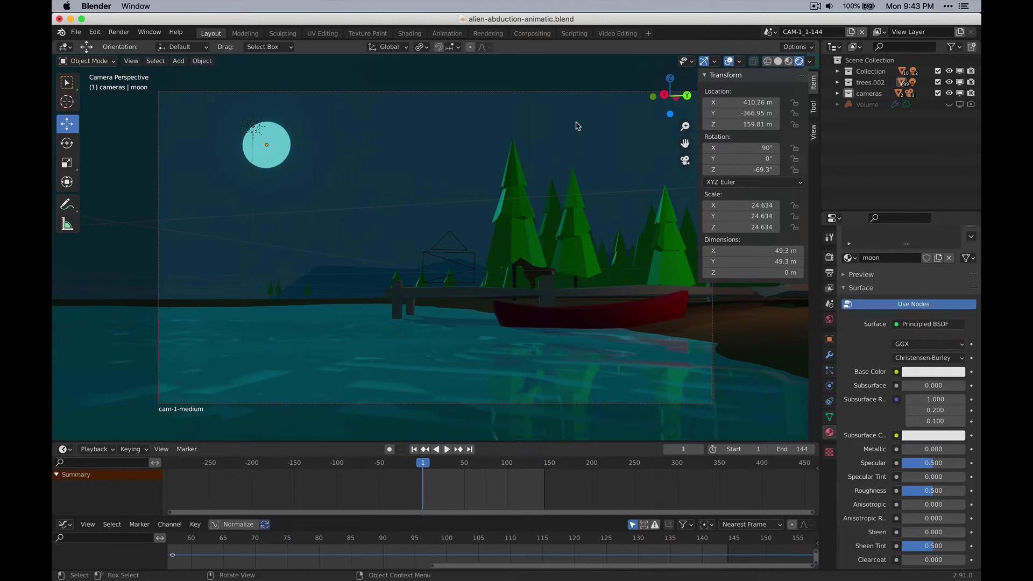
left_click(778, 61)
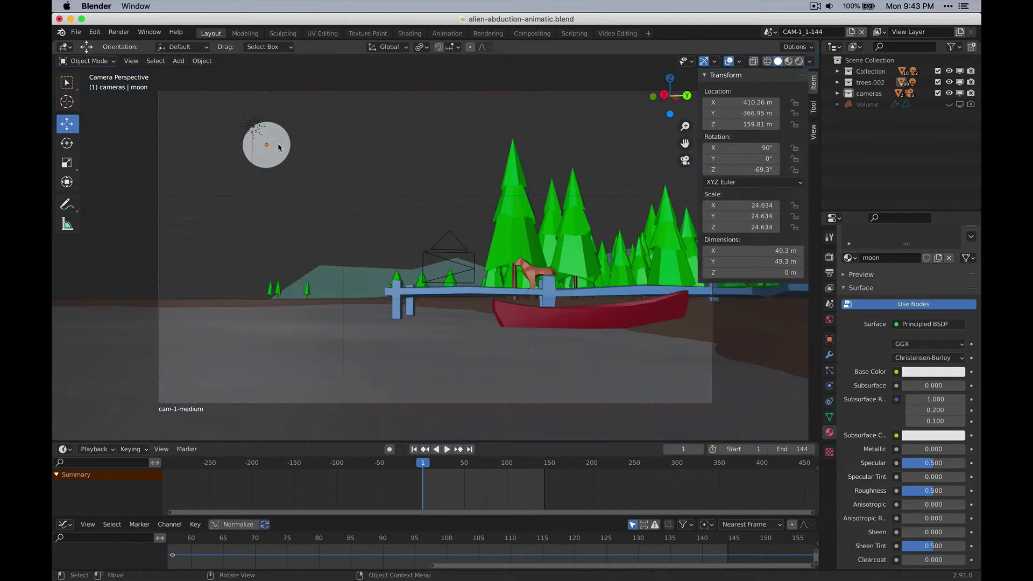
key("ctrl")
left_click(272, 131)
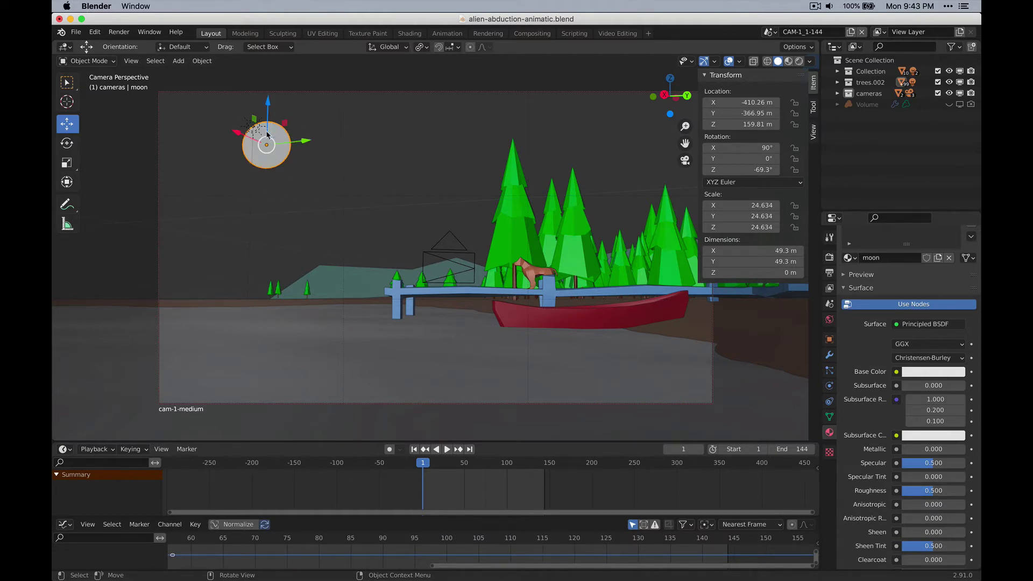
Leave the camera view and examine the moon's flat disc close up from different angles
key("KP_0")
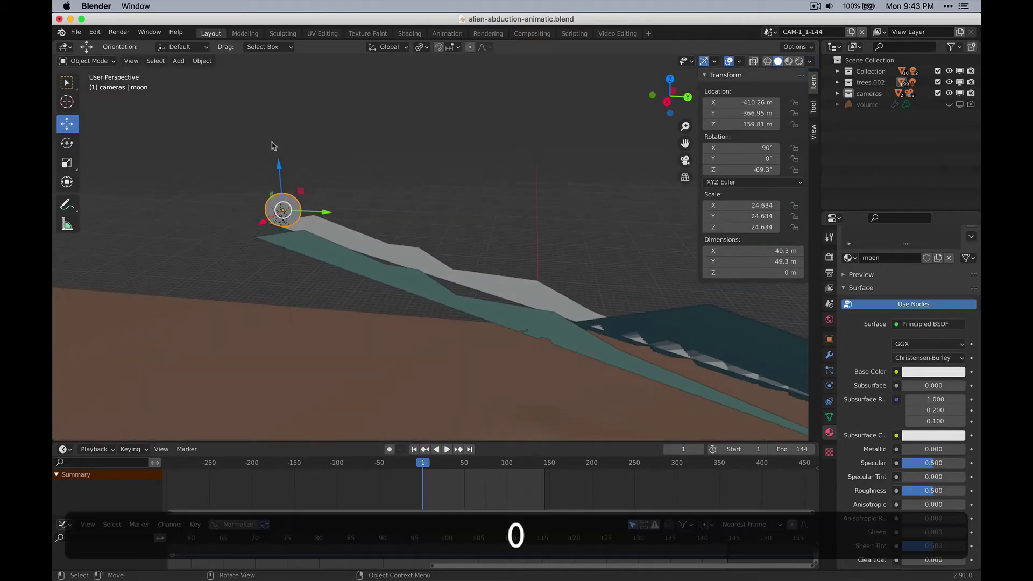
scroll(281, 207, "up", 5)
middle_click_drag(324, 243, 493, 222, "shift")
scroll(392, 215, "up", 6)
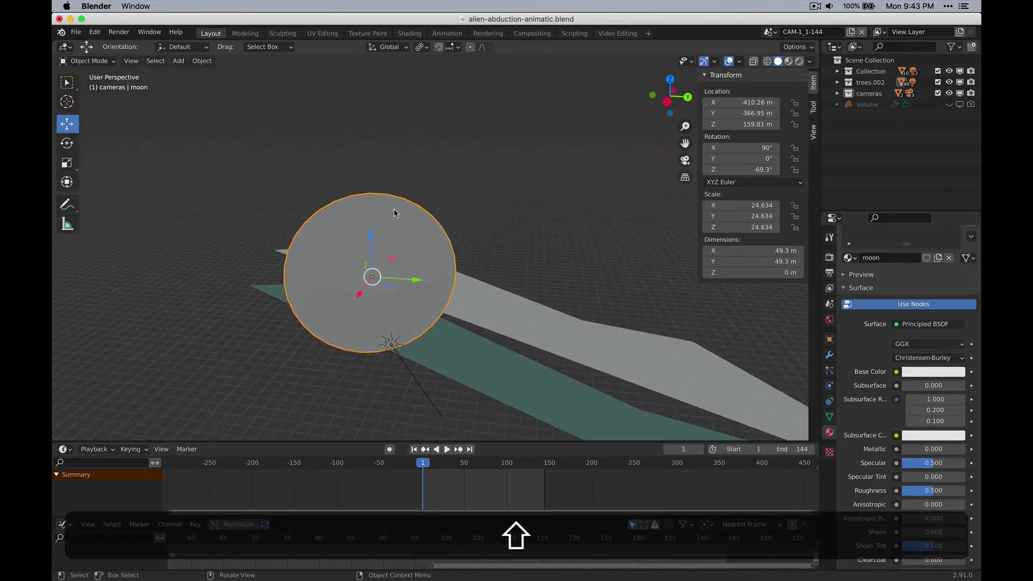
middle_click_drag(362, 226, 397, 212)
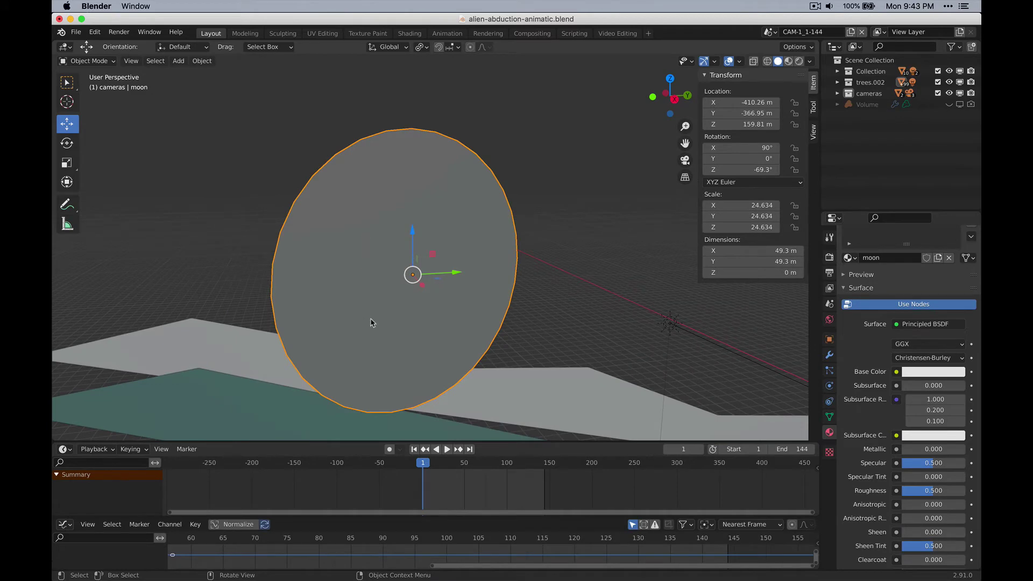
Select the large ground plane beneath the scene and inspect its mesh grid in Edit Mode
scroll(370, 319, "down", 3)
middle_click_drag(362, 273, 325, 260)
scroll(325, 260, "down", 7)
middle_click_drag(652, 351, 192, 229, "shift")
middle_click_drag(339, 248, 240, 253)
left_click(650, 265)
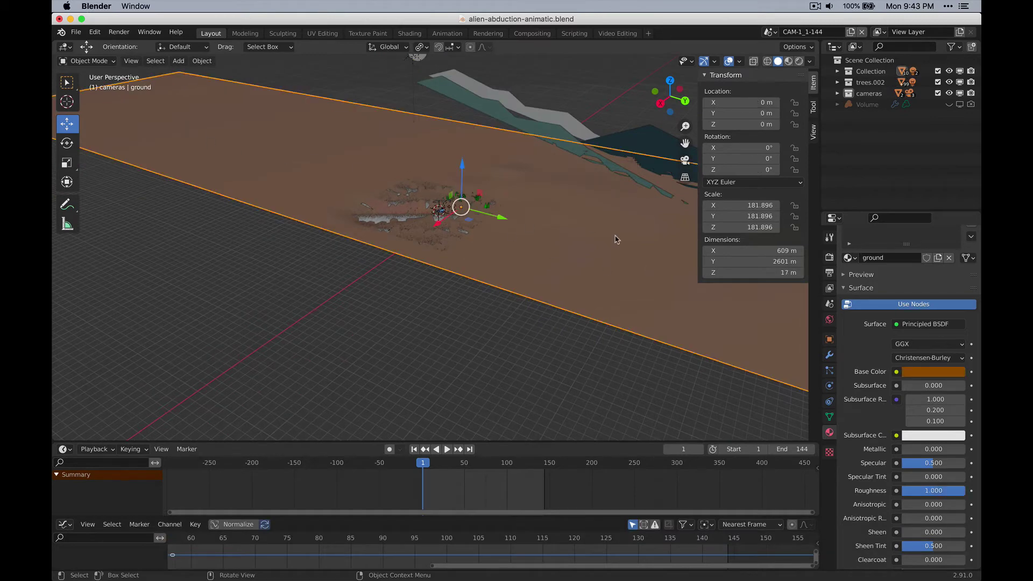
key("Tab")
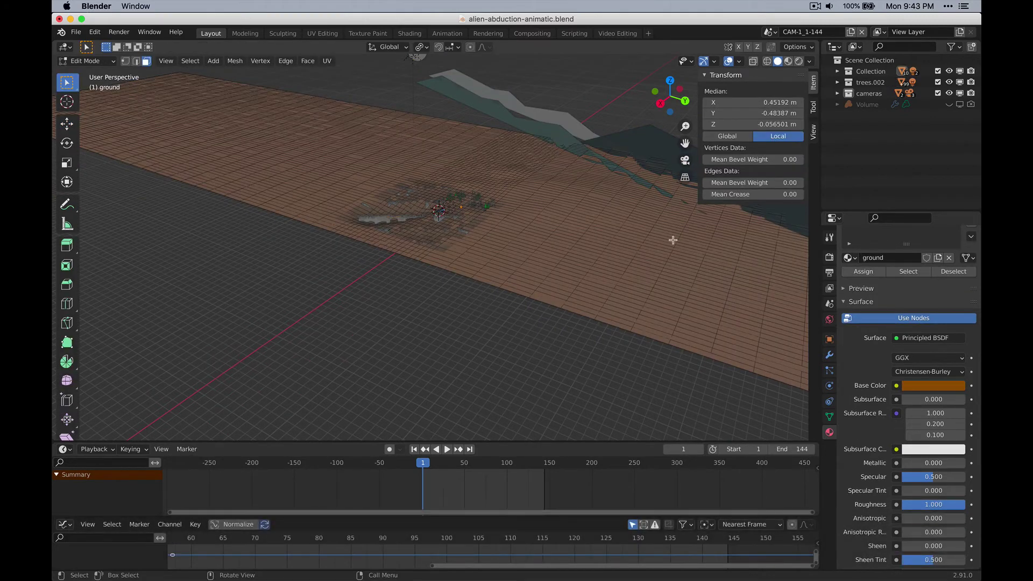
scroll(639, 224, "up", 3)
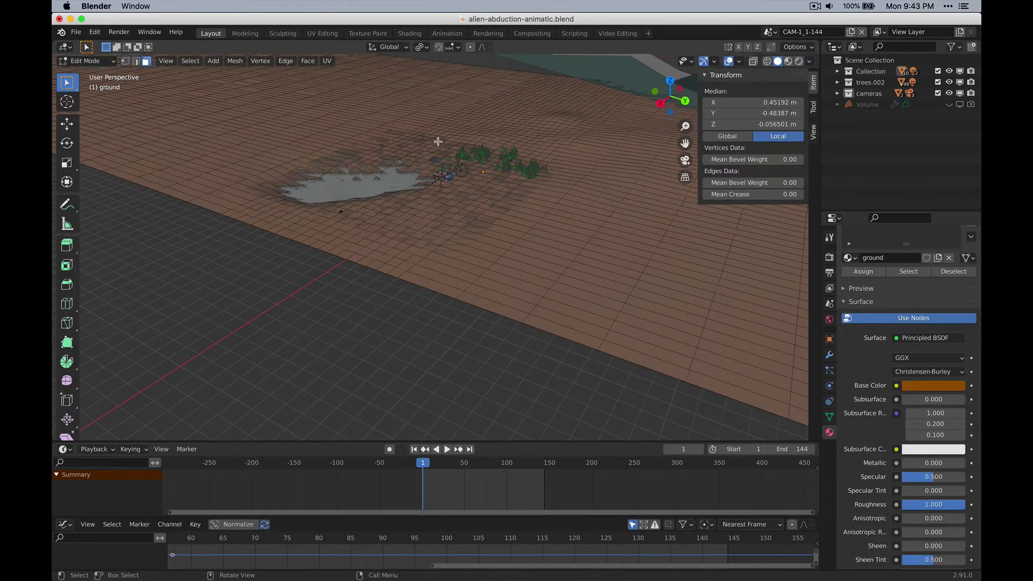
Enable proportional editing and select a single ground vertex in the open area beyond the trees, using vertex selection
left_click(470, 47)
left_click(584, 172)
key("1")
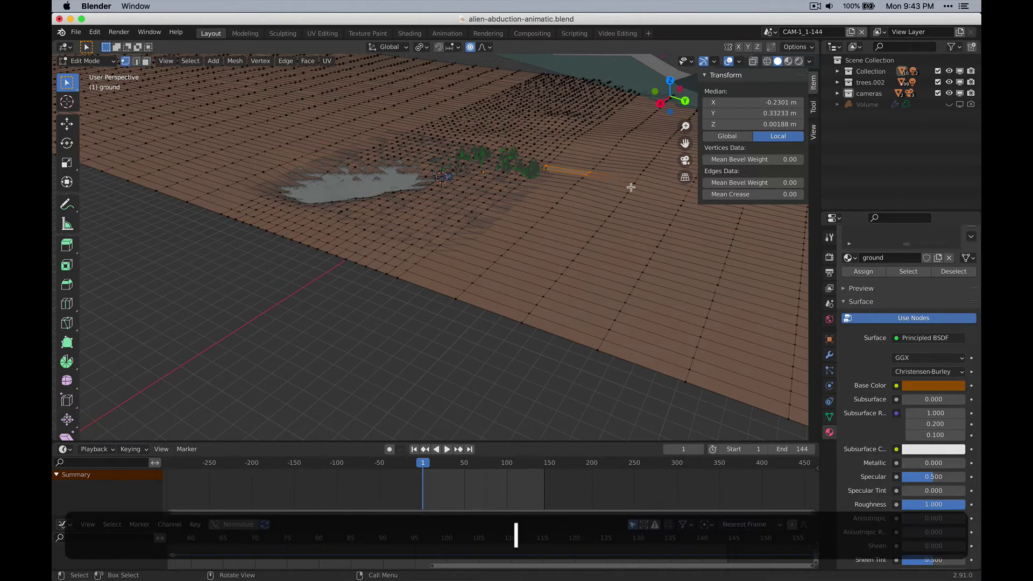
left_click(630, 187)
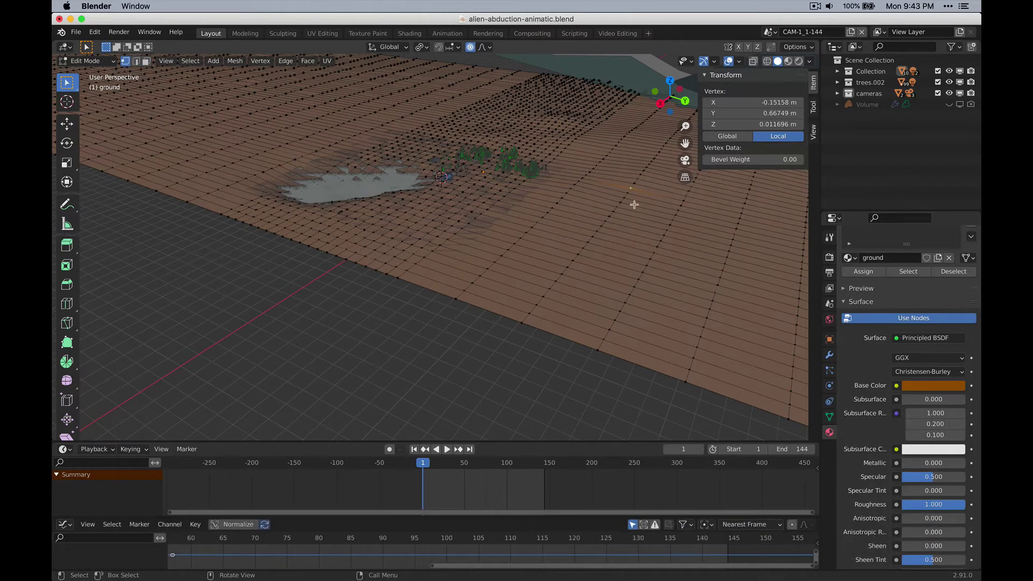
Try raising the vertex about 20.6 m along Z with a wider proportional falloff, cancel, and leave Edit Mode with proportional editing off
key("g")
key("z")
scroll(619, 178, "down", 12)
scroll(605, 188, "down", 5)
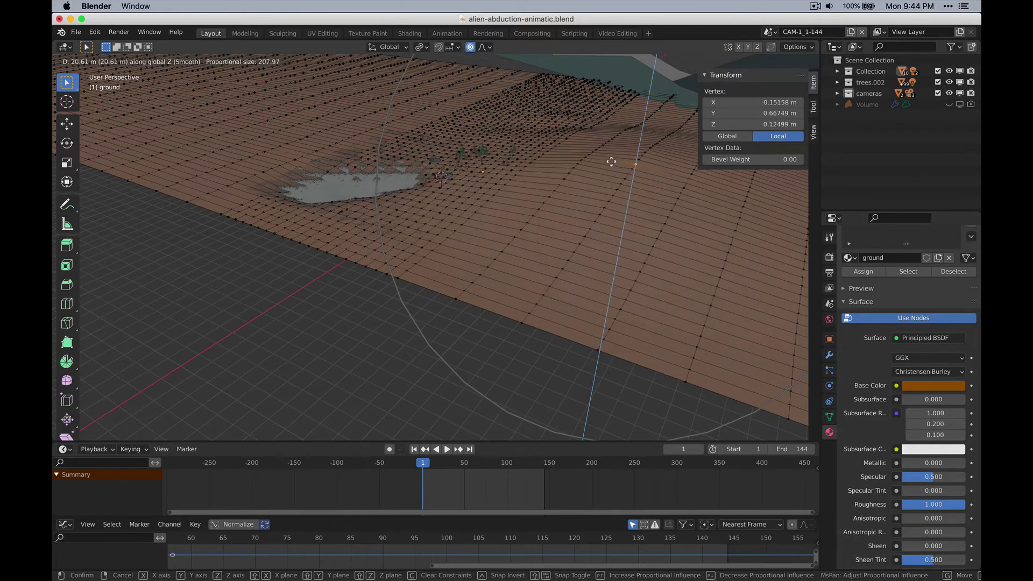
key("Escape")
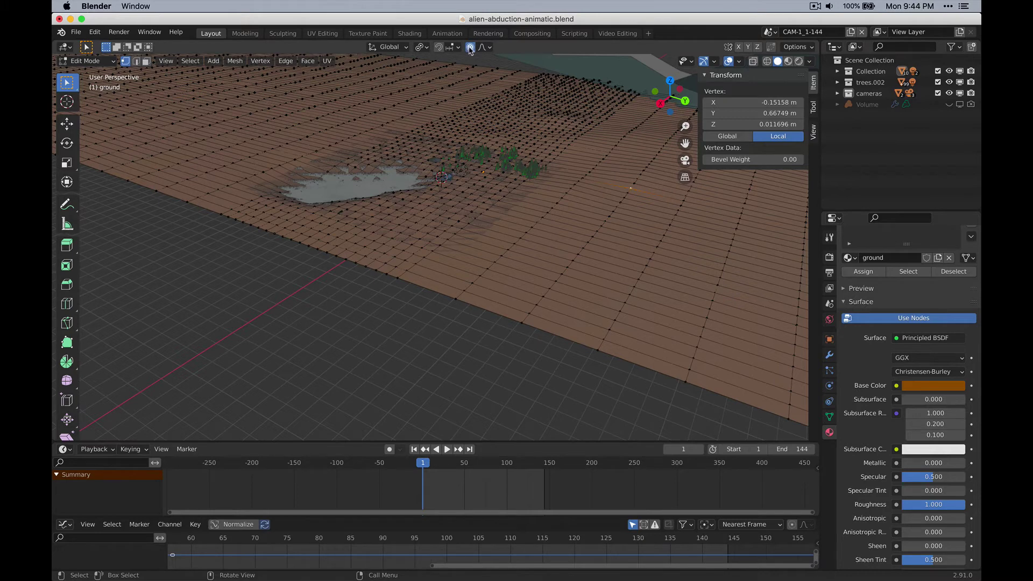
left_click(470, 48)
key("Tab")
Move in on the house and dock and select the saucer hovering above the lake
middle_click_drag(431, 187, 461, 211)
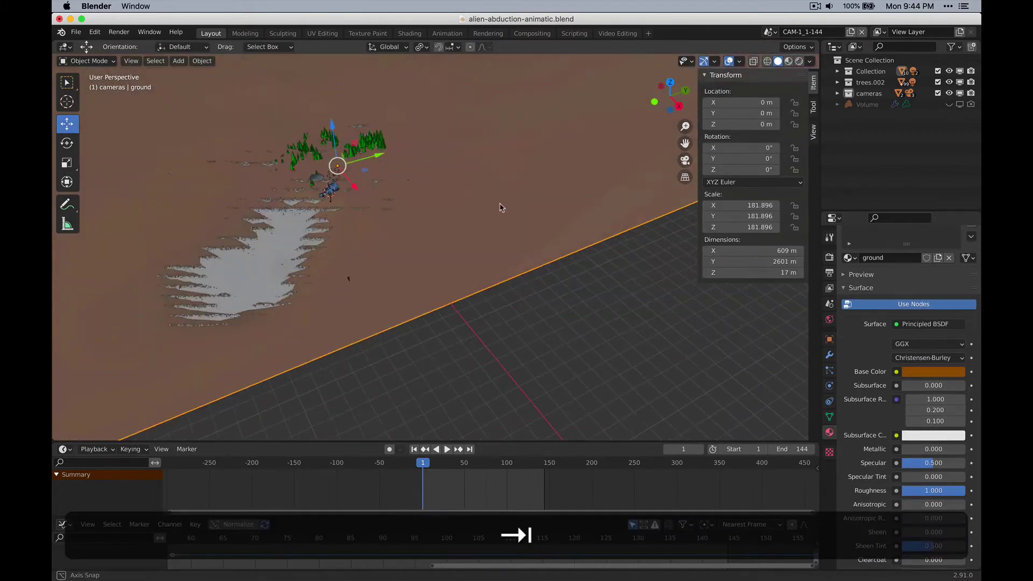
middle_click_drag(376, 242, 494, 264, "shift")
scroll(354, 205, "up", 2)
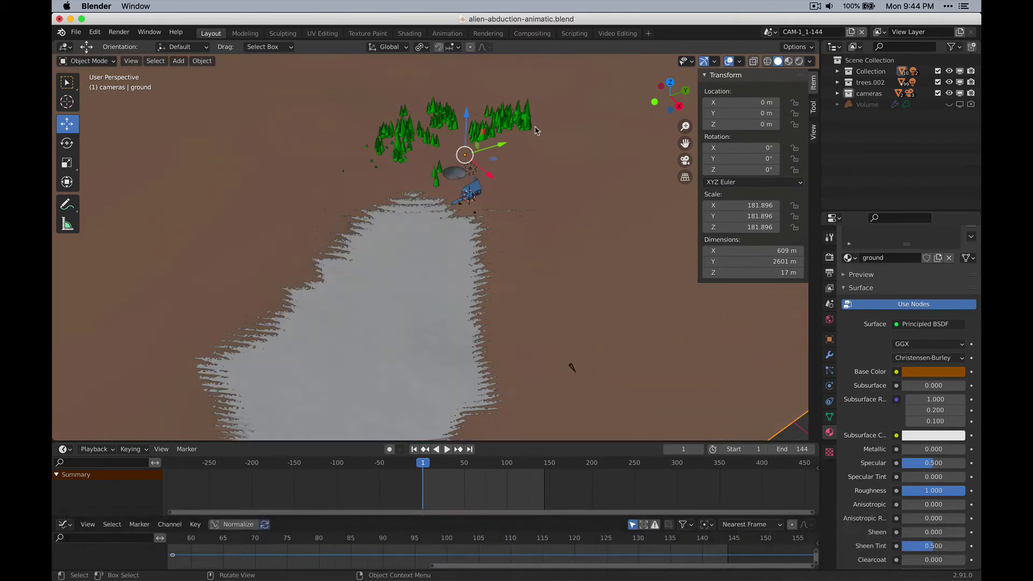
middle_click_drag(572, 366, 436, 246, "shift")
scroll(435, 247, "up", 5)
middle_click_drag(544, 349, 466, 186, "shift")
middle_click_drag(480, 302, 356, 305)
scroll(479, 274, "up", 3)
scroll(401, 263, "down", 3)
middle_click_drag(393, 152, 402, 132)
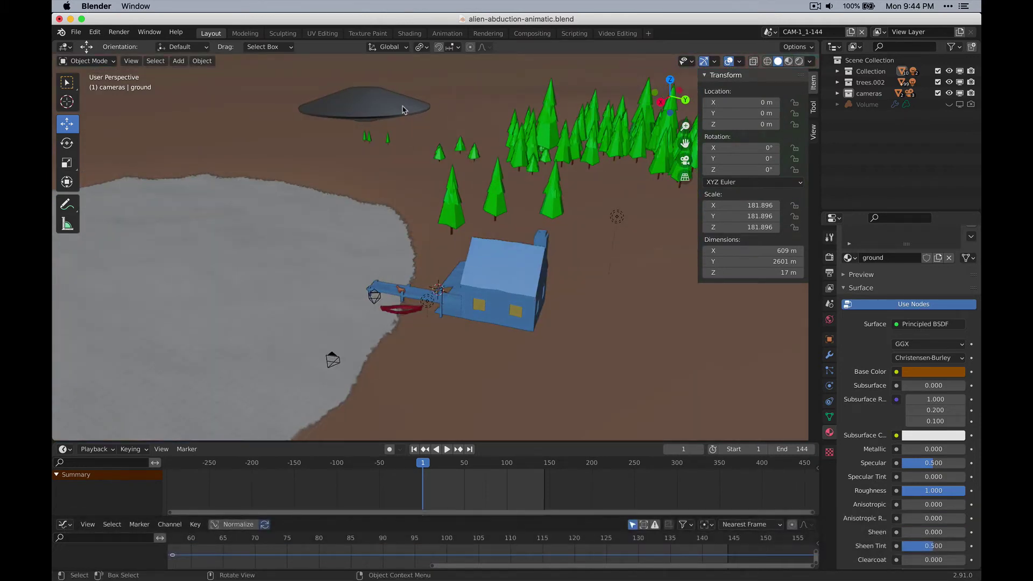
left_click(403, 106)
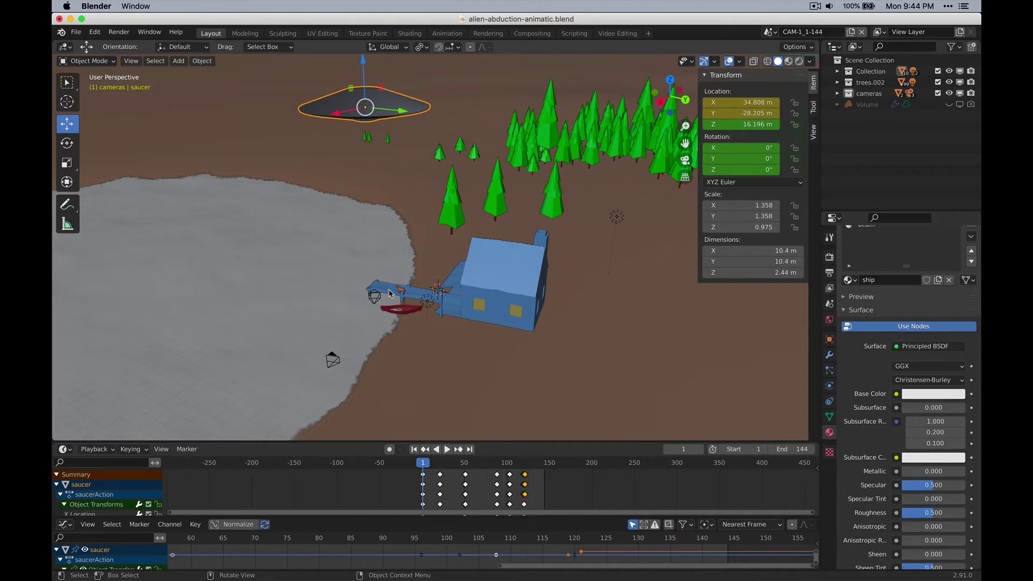
Advance the timeline to frame 23 and select the dog at the end of the dock
middle_click_drag(388, 292, 574, 198)
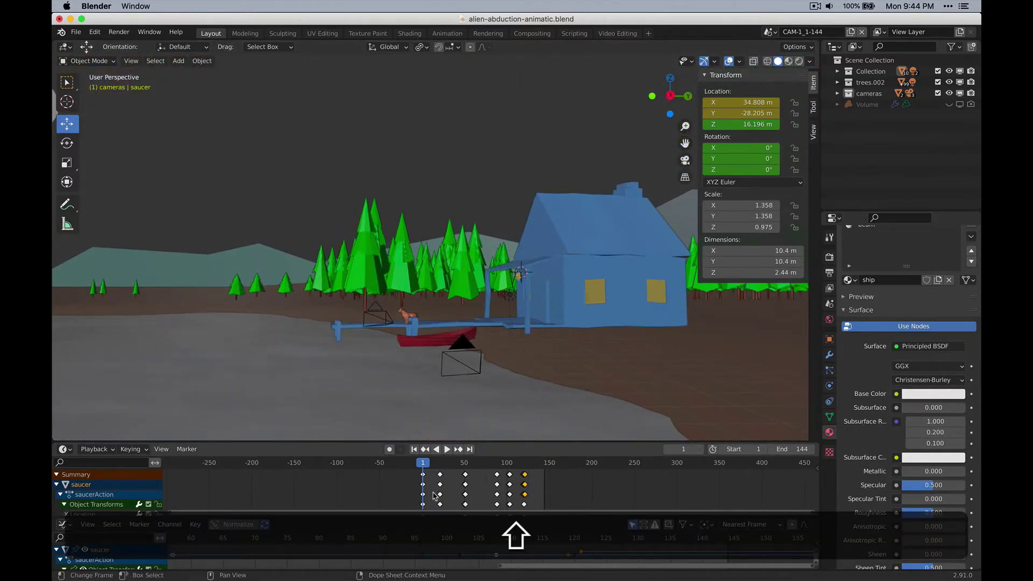
left_click_drag(423, 466, 442, 466)
scroll(328, 377, "up", 3)
middle_click_drag(329, 377, 429, 362, "shift")
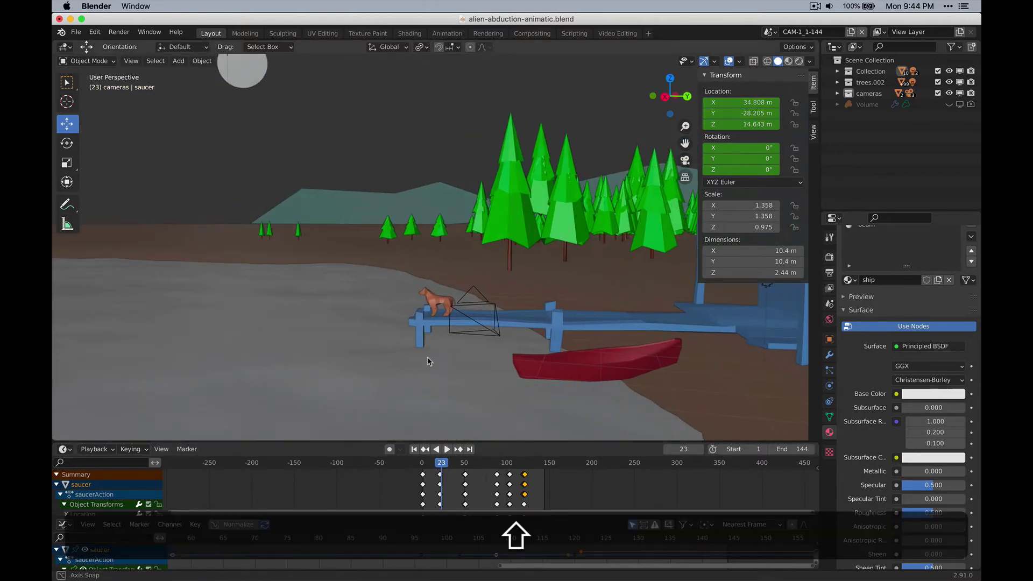
left_click(429, 300)
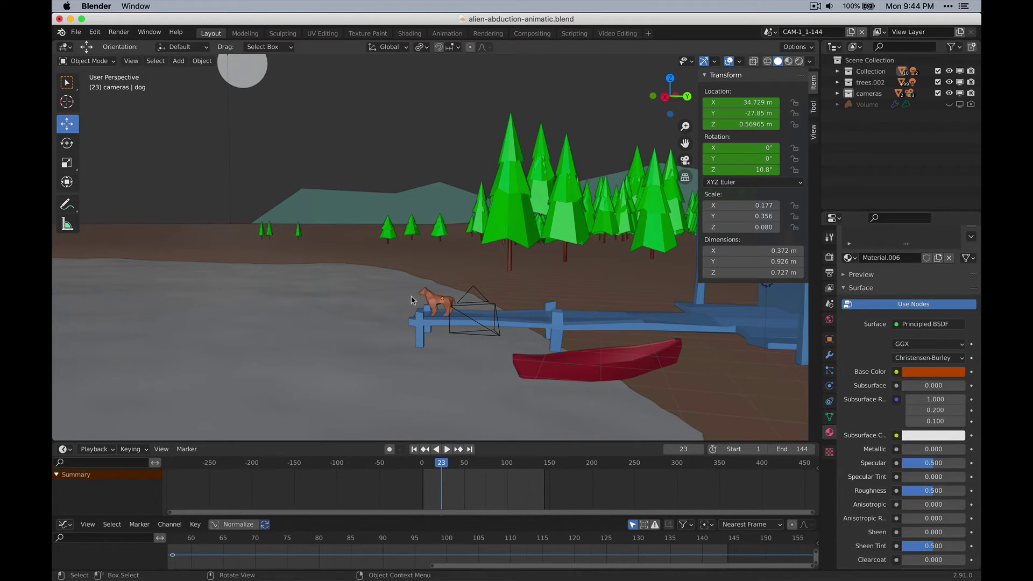
Move the timeline to frame 11 and compare the wide scene with the cam-1-medium camera view
scroll(419, 380, "down", 2)
left_click_drag(445, 466, 437, 446)
key("space")
scroll(432, 289, "down", 5)
scroll(432, 289, "down", 1)
scroll(467, 299, "down", 3)
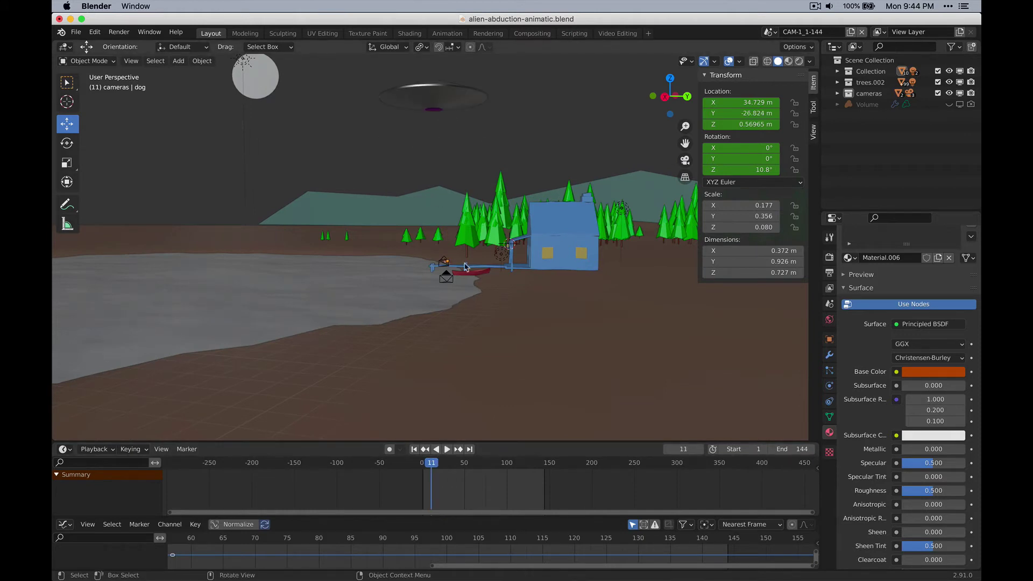
key("KP_0")
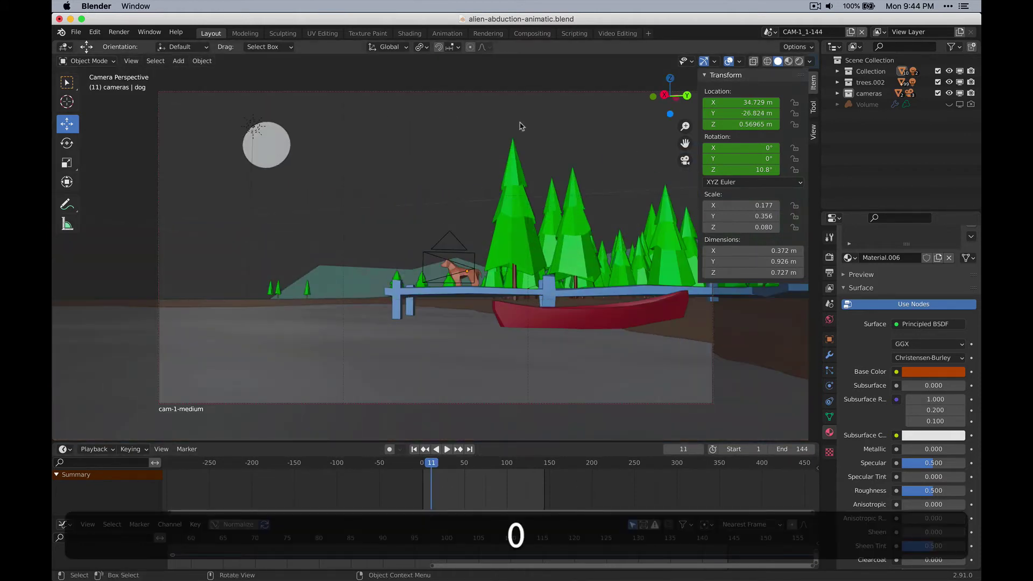
key("KP_0")
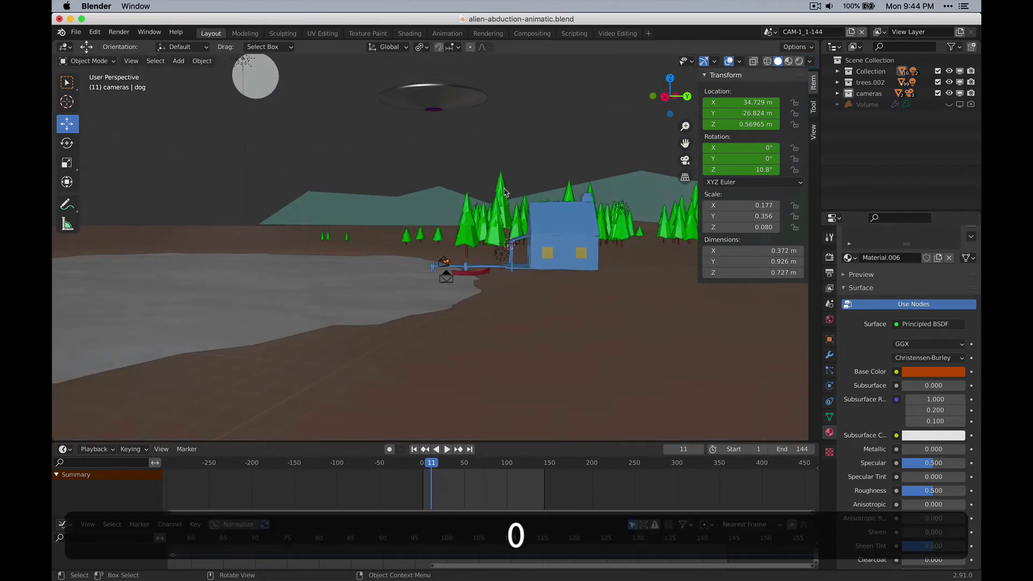
Play the animation, stop it at frame 76 and select the beam beneath the saucer
left_click(447, 449)
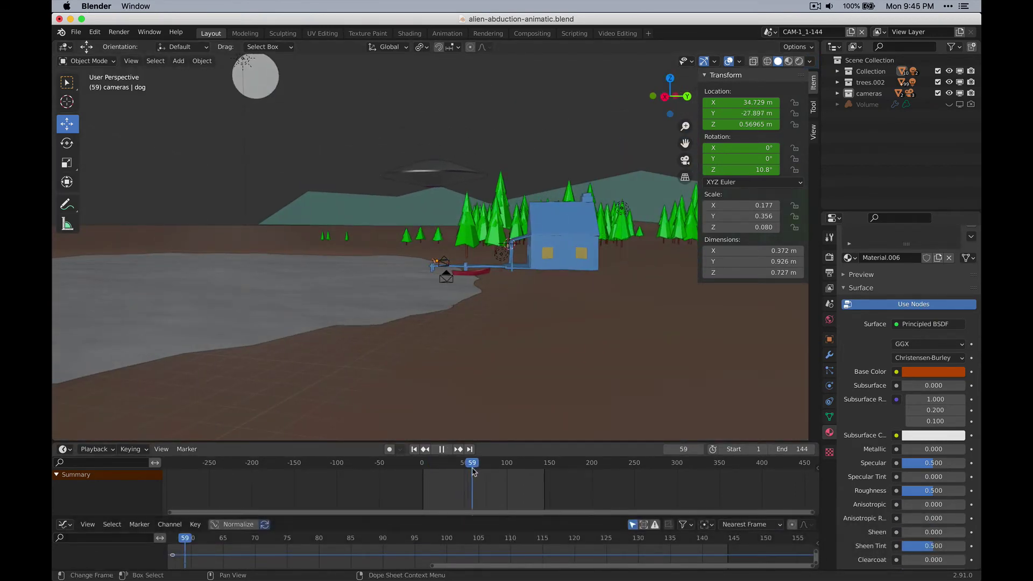
key("space")
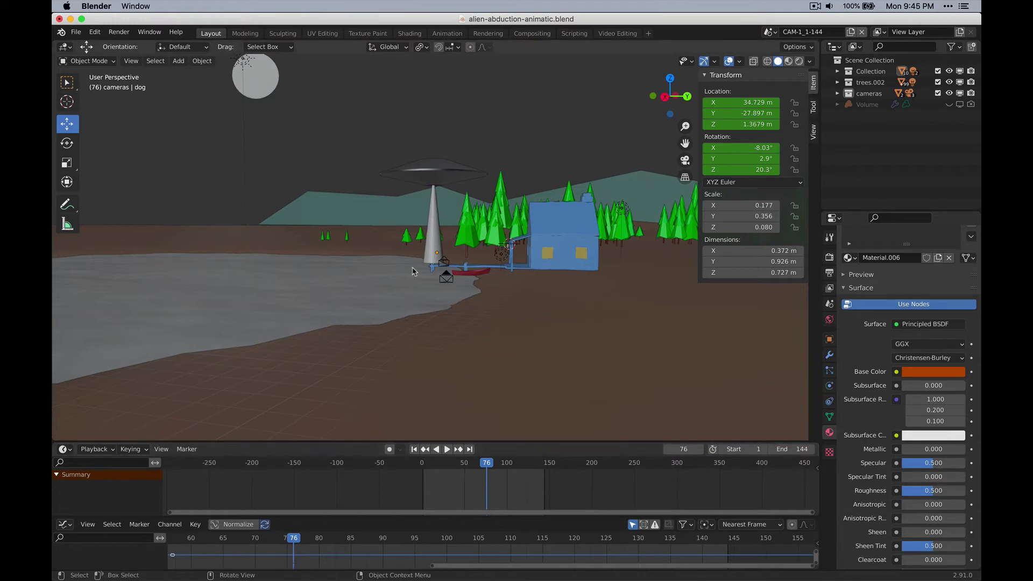
left_click(432, 203)
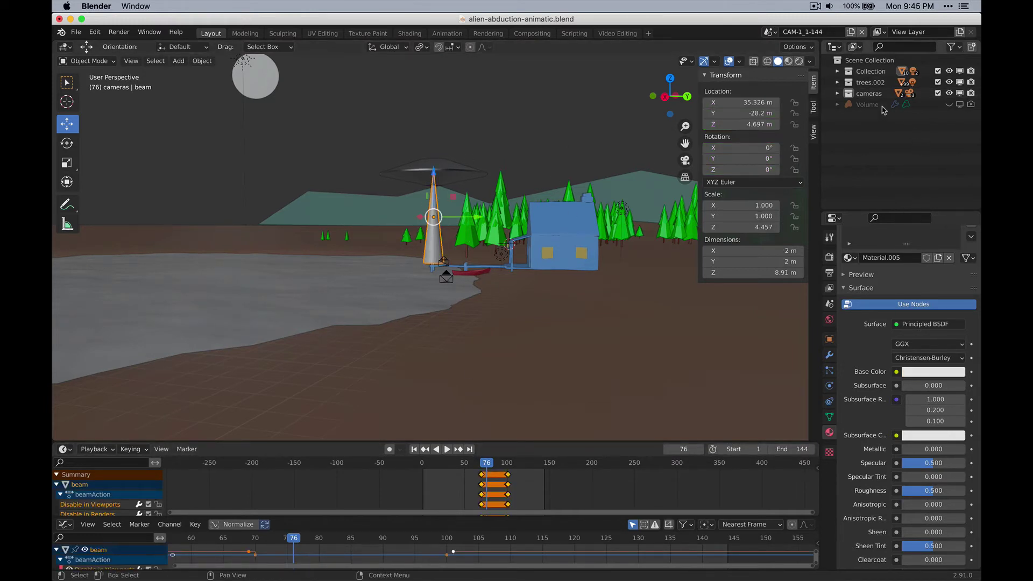
Expand the main Collection's object list and review the keyframing options for the bg-mtns-3 viewport visibility toggle
left_click(837, 71)
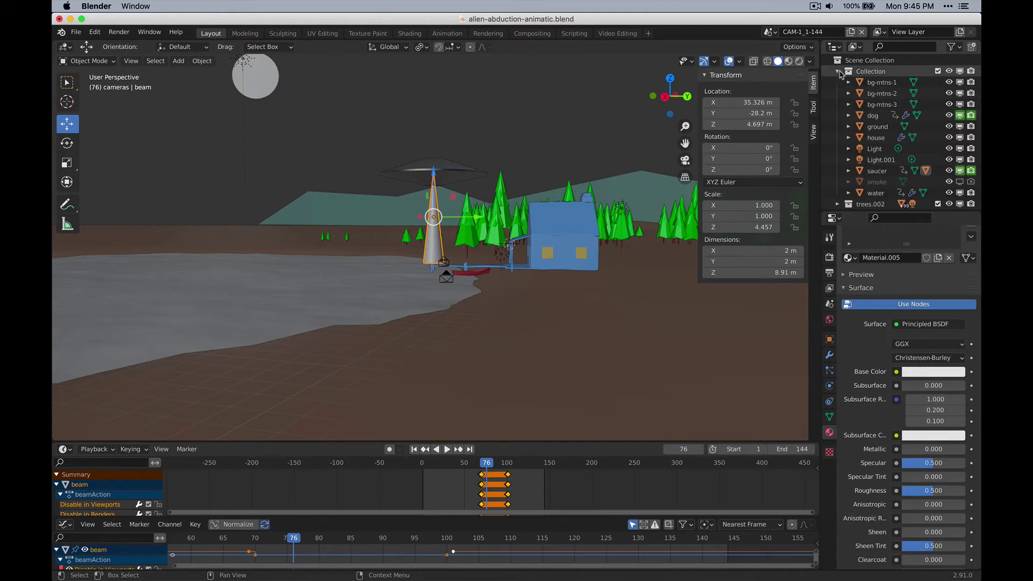
right_click(959, 106)
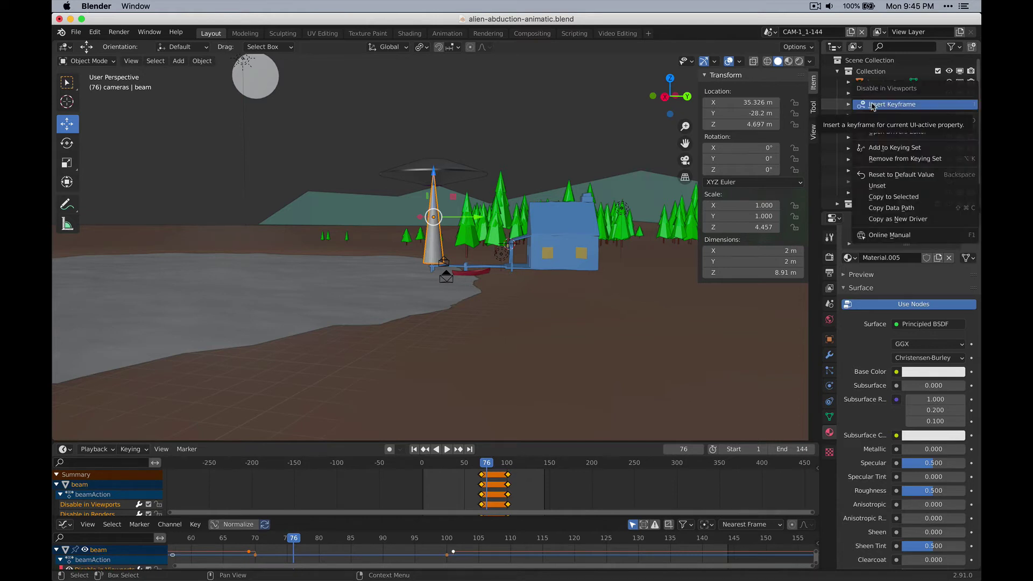
left_click(923, 104)
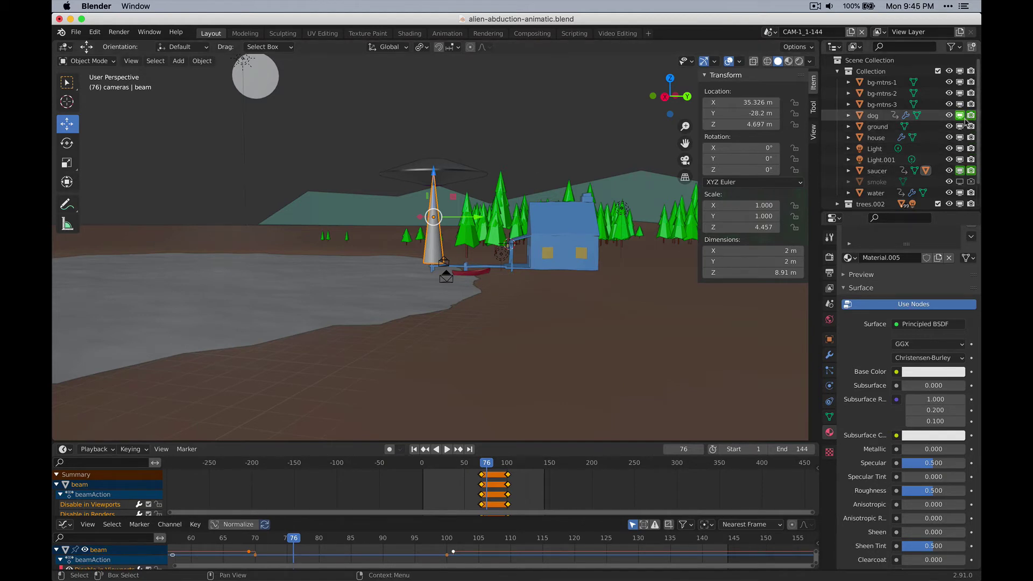
Examine the beam's visibility keyframes closely, moving between frames 69 and 70 to compare it off and on
left_click_drag(487, 465, 481, 465)
scroll(477, 491, "up", 5)
scroll(476, 491, "up", 8)
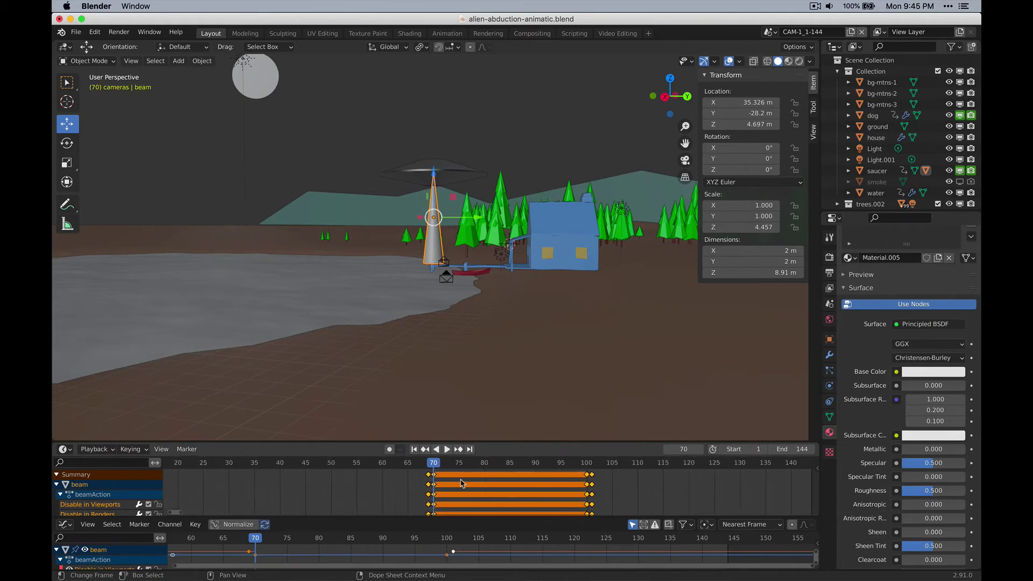
left_click_drag(392, 466, 385, 466)
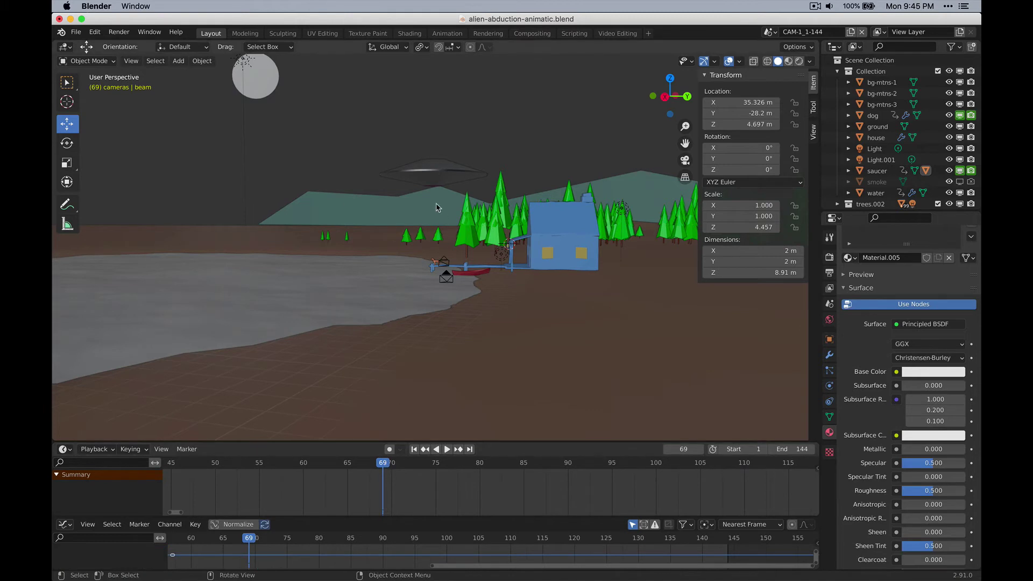
key("space")
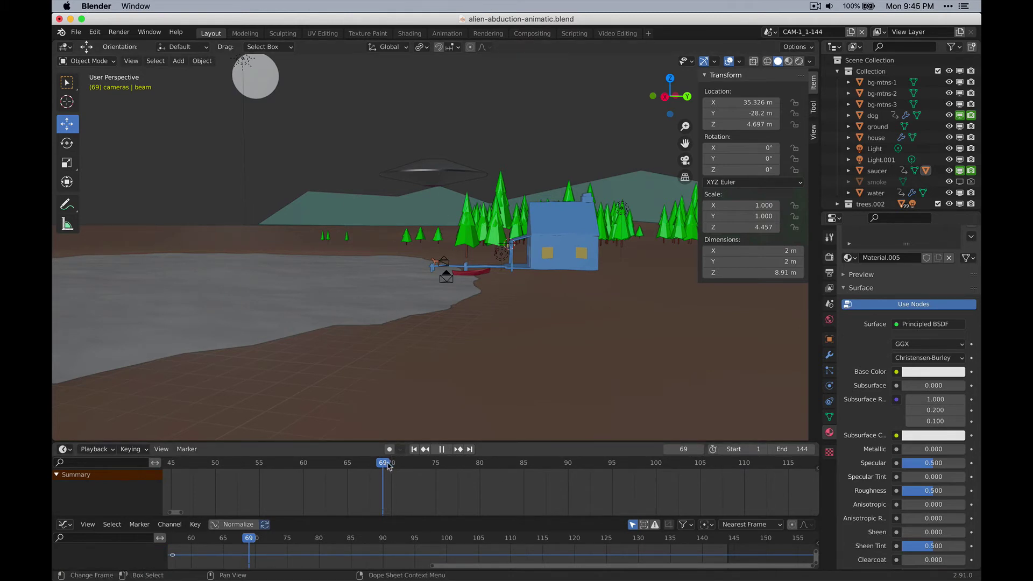
key("space")
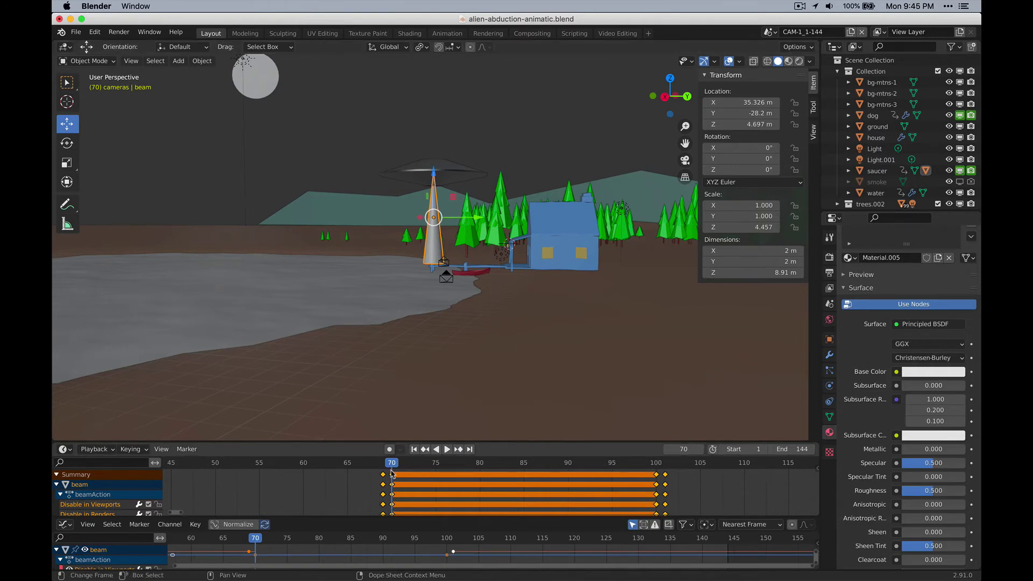
scroll(875, 123, "down", 2)
scroll(900, 128, "up", 2)
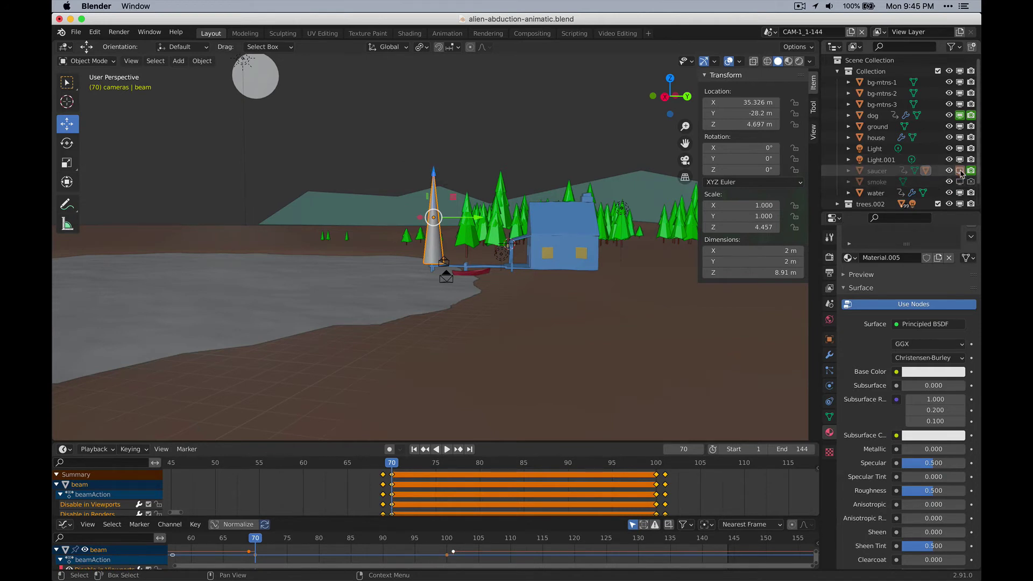
Test unkeyed viewport visibility changes on the saucer at frames 70 and 71, scrubbing the timeline after each toggle
left_click(960, 171)
key("space")
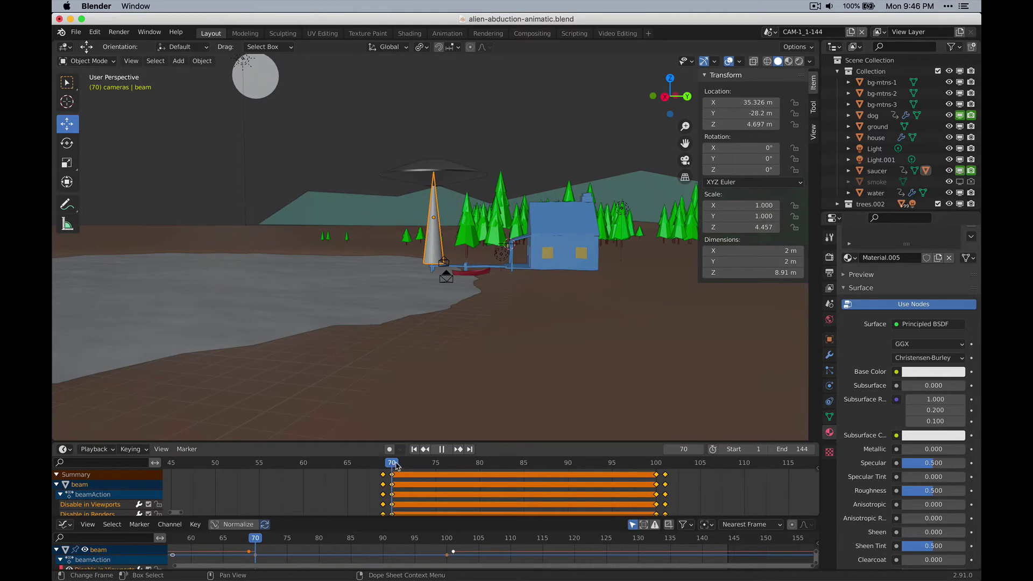
key("space")
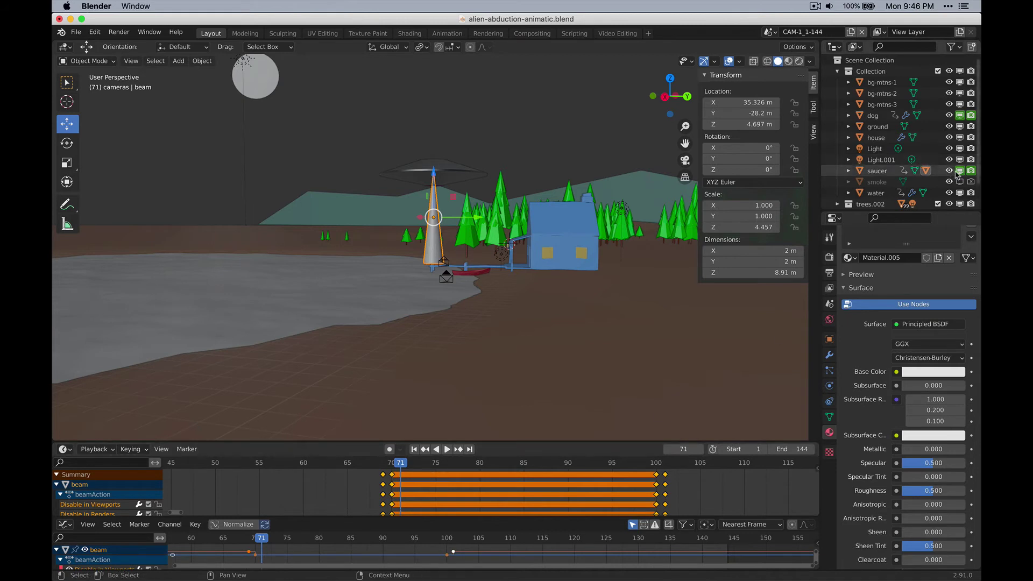
mouse_move(404, 466)
left_mouse_down()
mouse_move(383, 467)
mouse_move(400, 467)
left_mouse_up()
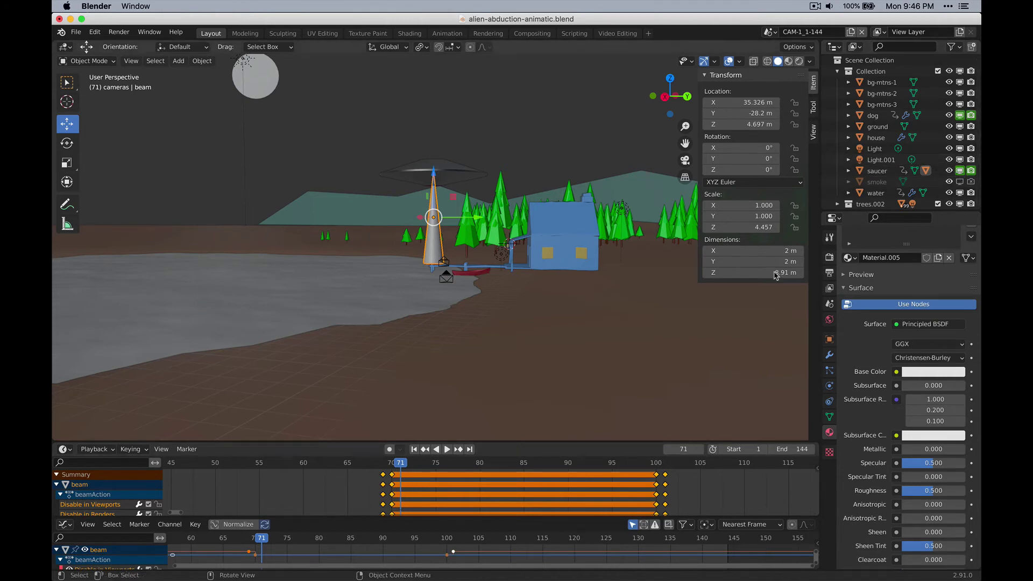
left_click(959, 171)
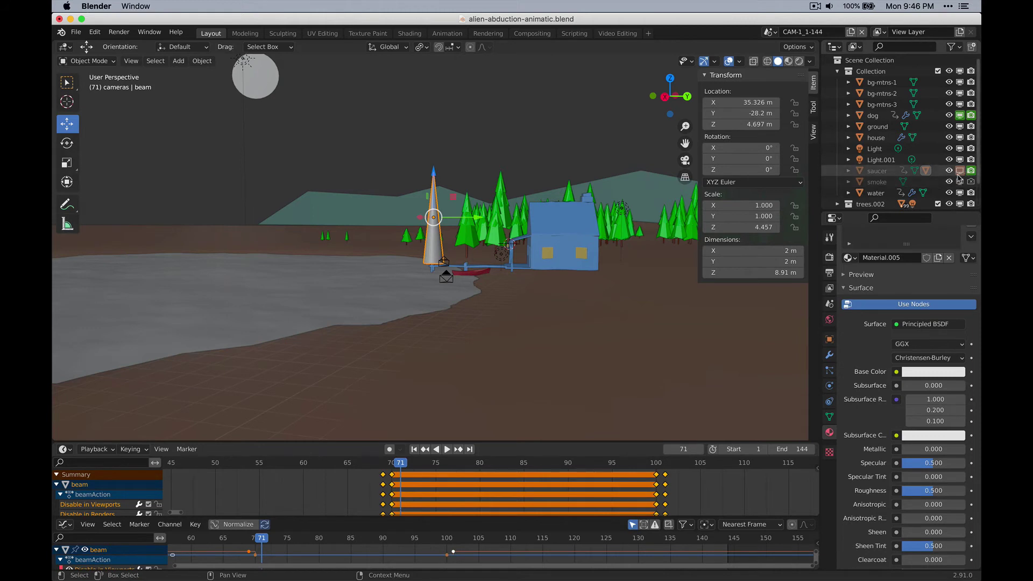
key("space")
mouse_move(399, 467)
left_mouse_down()
mouse_move(408, 467)
mouse_move(393, 468)
left_mouse_up()
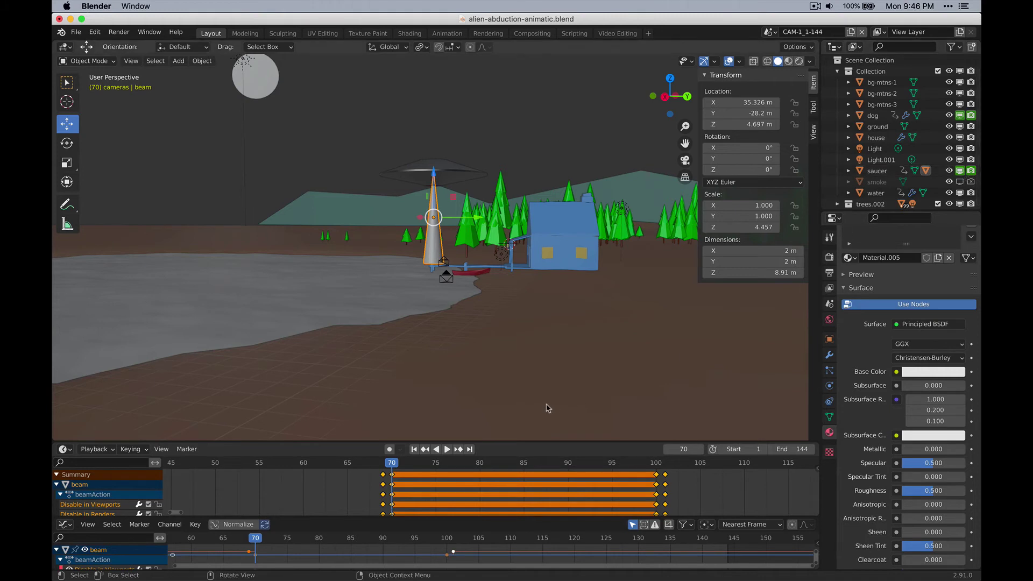
Play the animation to frame 75 and disable the saucer in viewports there
key("space")
key("space")
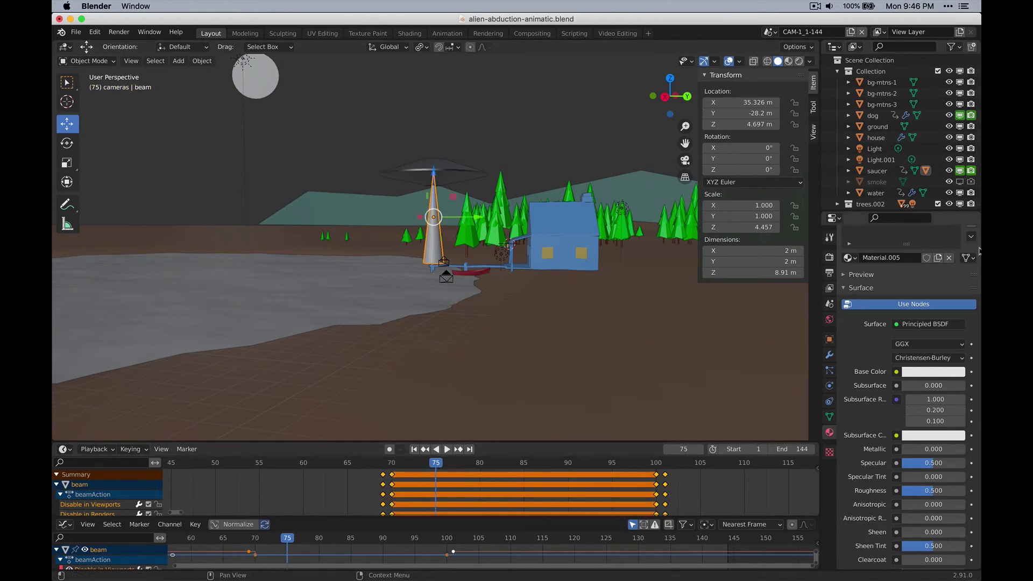
left_click(960, 170)
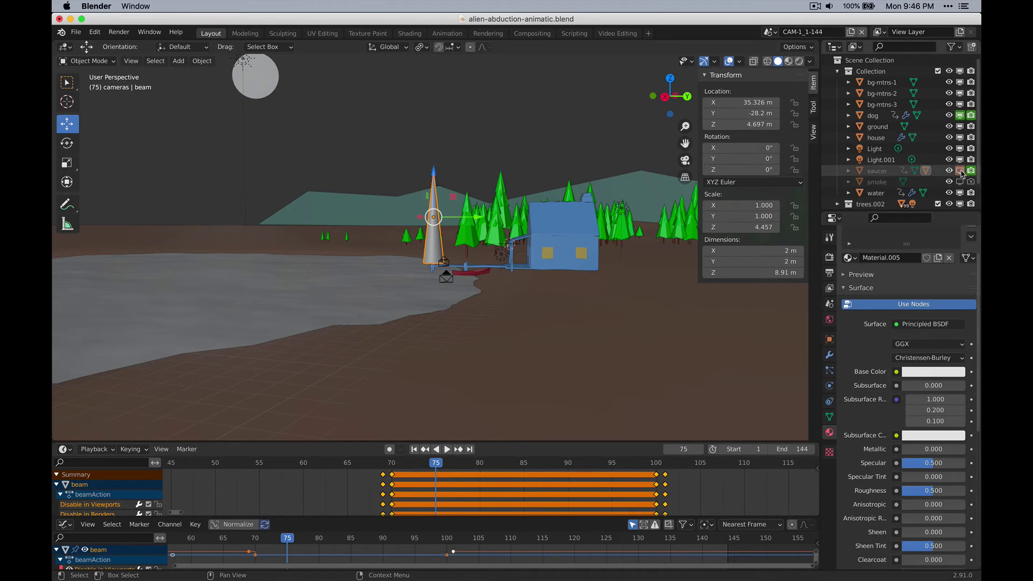
Try to keyframe the saucer's disabled viewport visibility at frame 75, scrubbing through frame 96 to 101 to check it
right_click(962, 172)
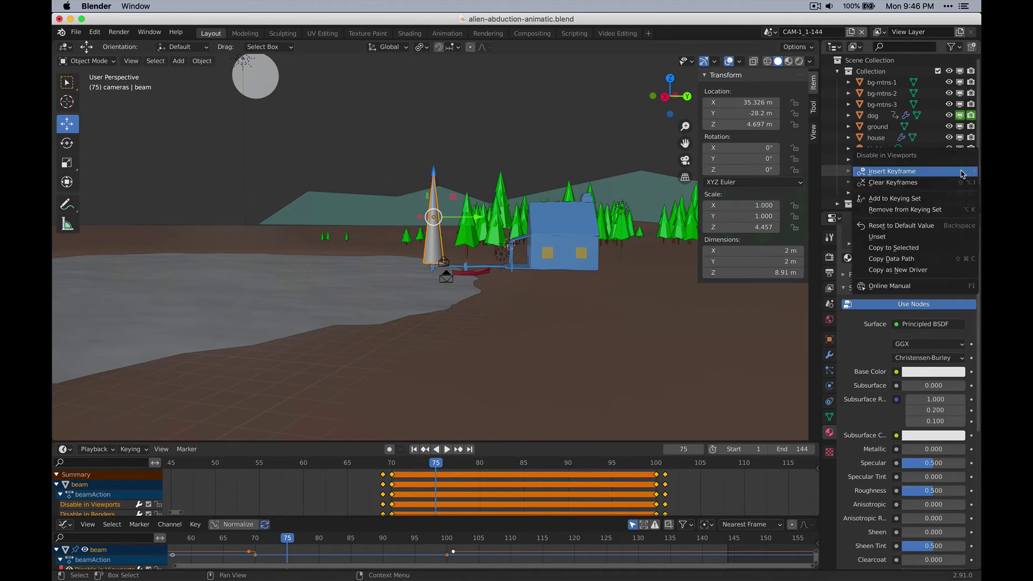
left_click(928, 171)
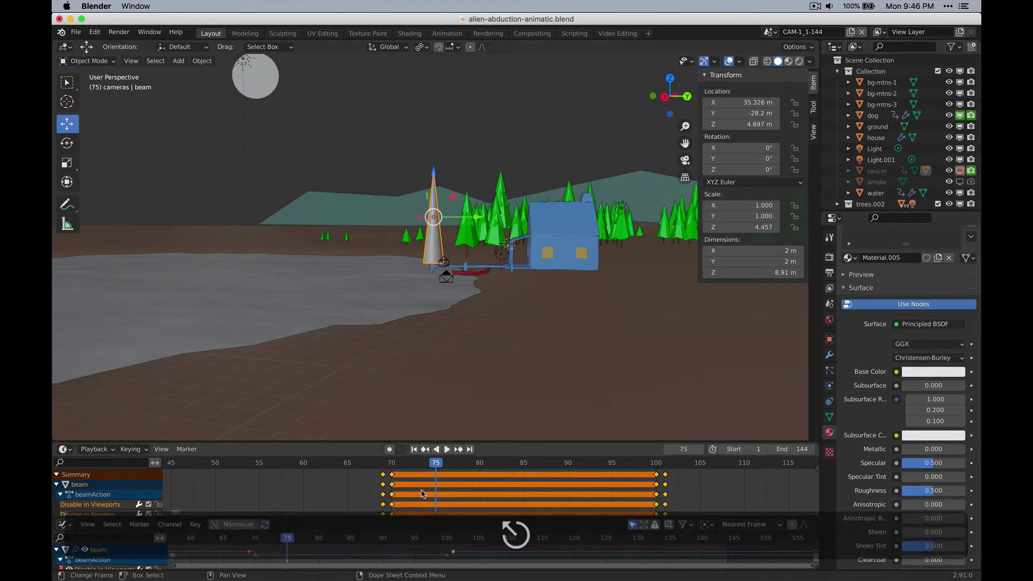
mouse_move(437, 463)
left_mouse_down()
mouse_move(473, 464)
mouse_move(393, 464)
mouse_move(623, 464)
left_mouse_up()
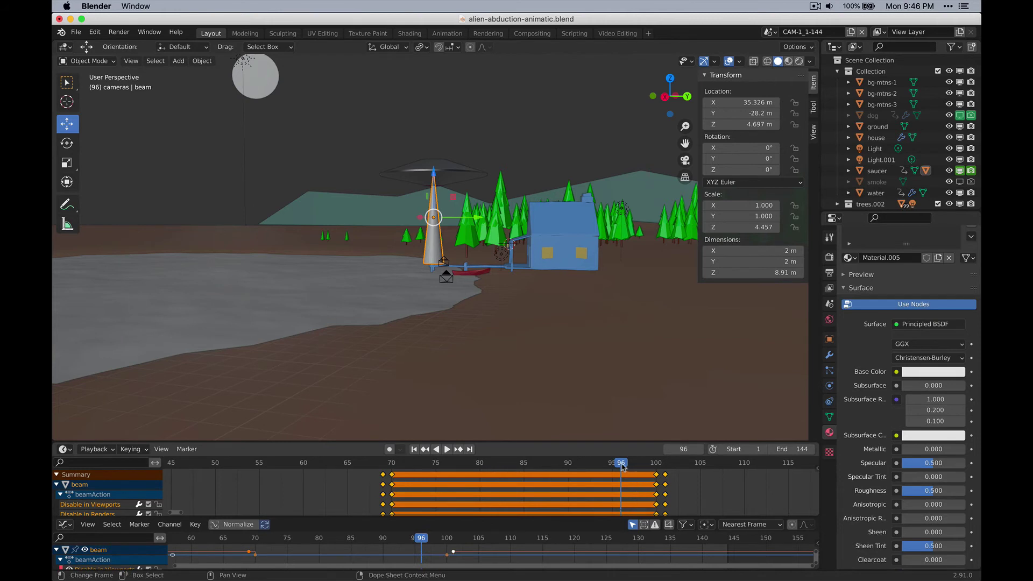
left_click_drag(623, 467, 664, 470)
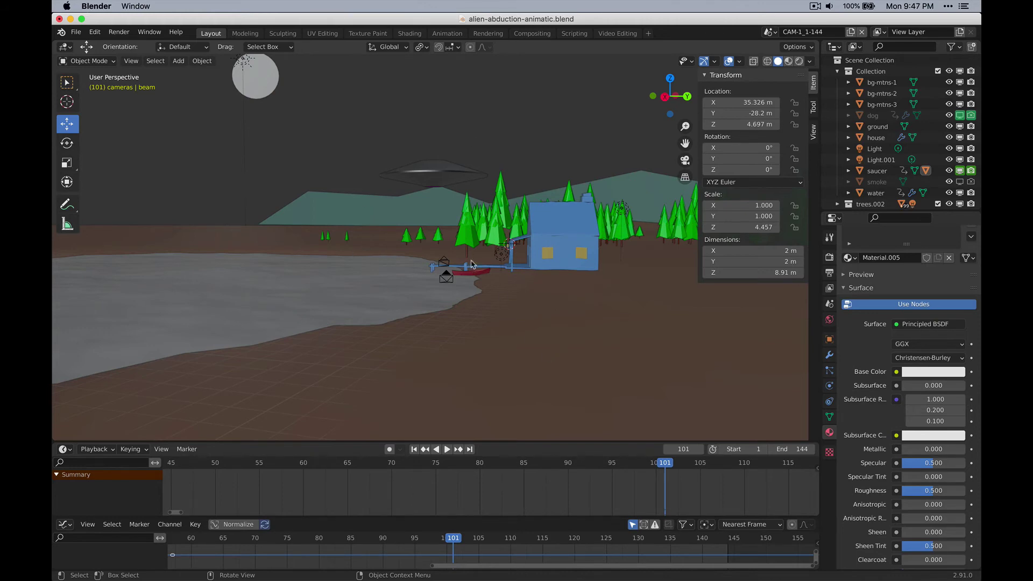
Return to frame 1 in the cam-1-medium view, with the sidebar hidden and the whole frame range shown in the timeline
scroll(466, 218, "up", 2)
middle_click_drag(447, 210, 443, 322)
middle_click_drag(531, 290, 473, 258)
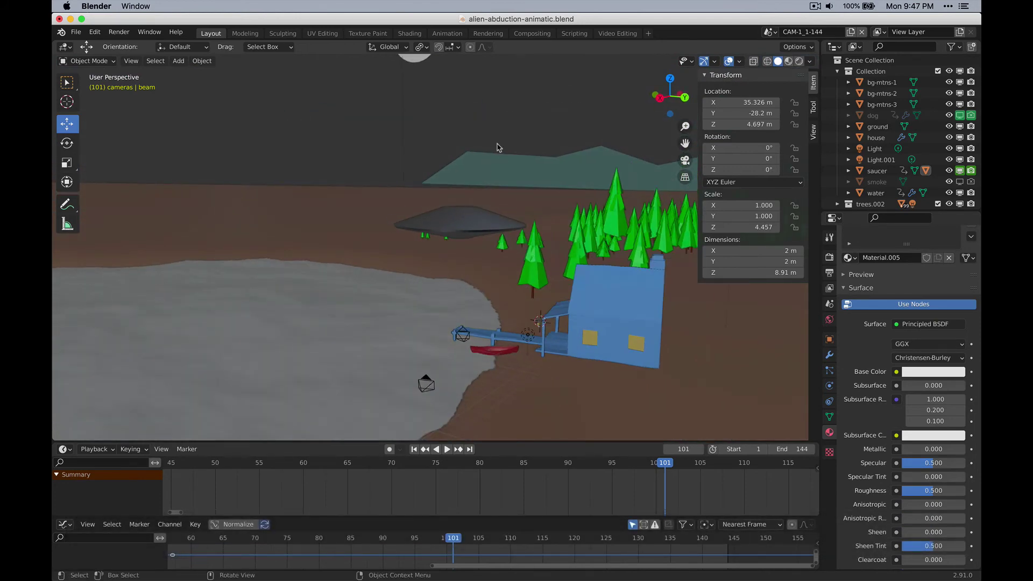
middle_click_drag(571, 326, 500, 271, "shift")
left_click(414, 449)
key("0")
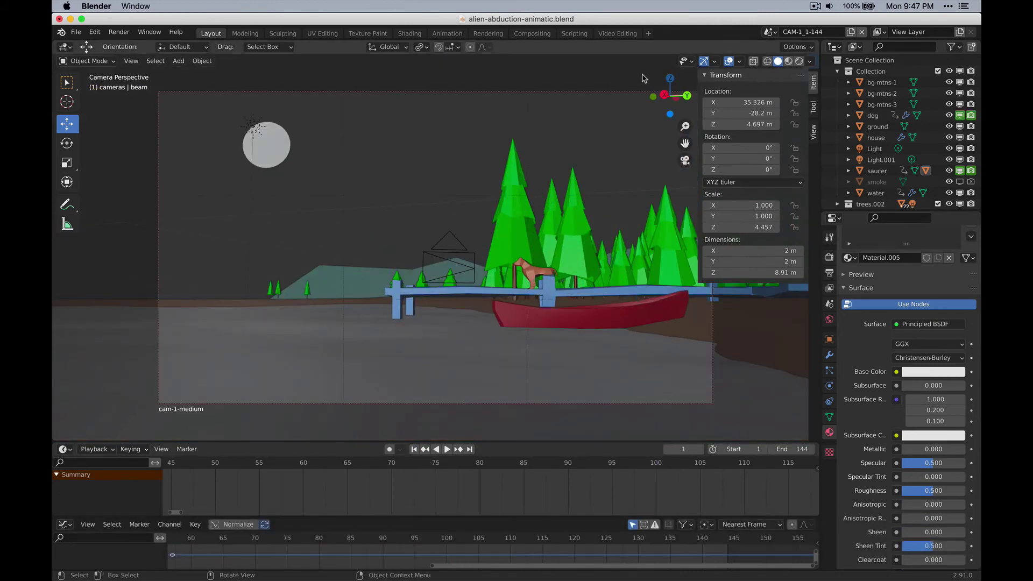
key("n")
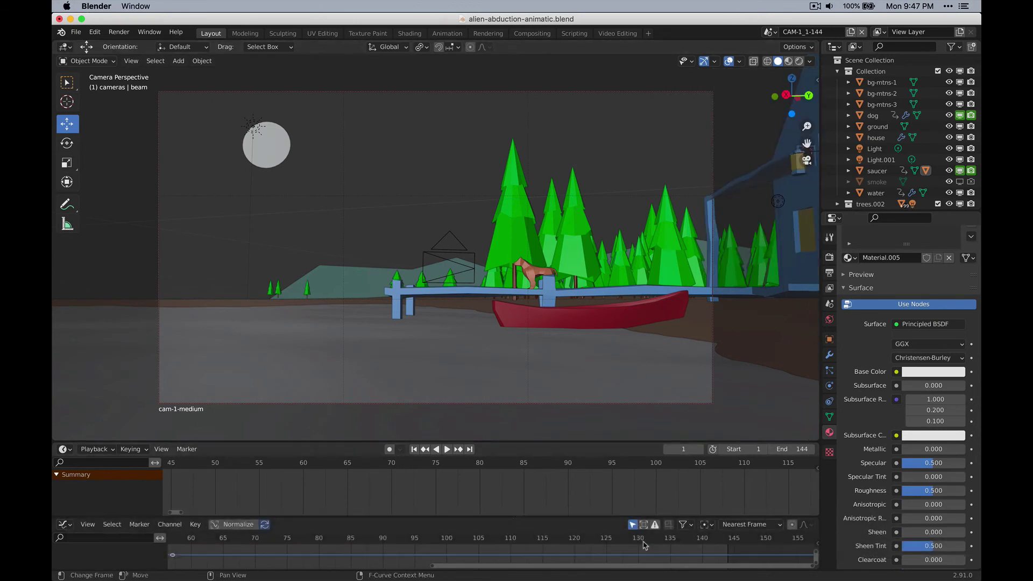
key("Home")
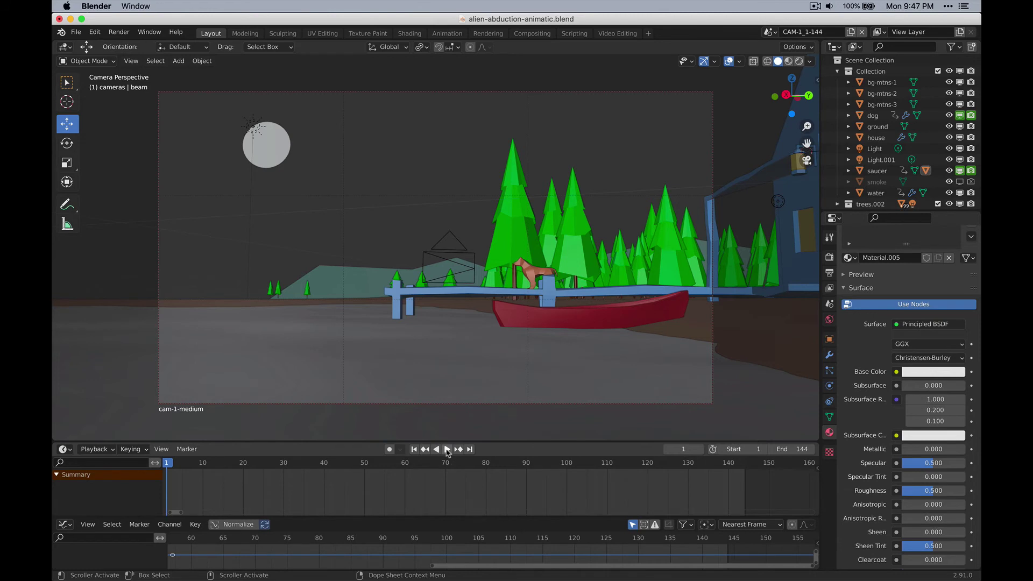
Review the animation through cam-1-medium from frame 1 to frame 144, playing and scrubbing the timeline
left_click(447, 450)
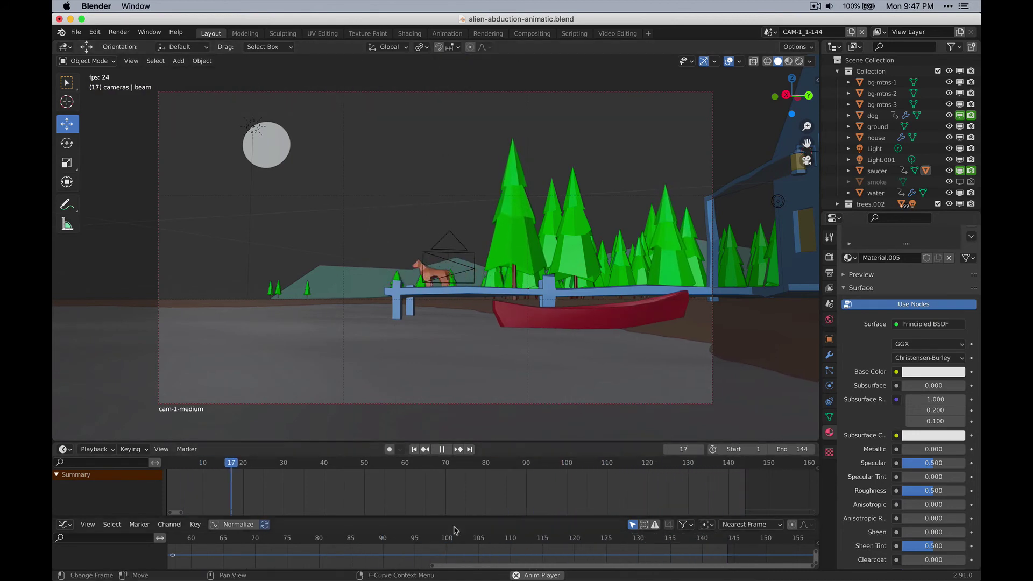
key("space")
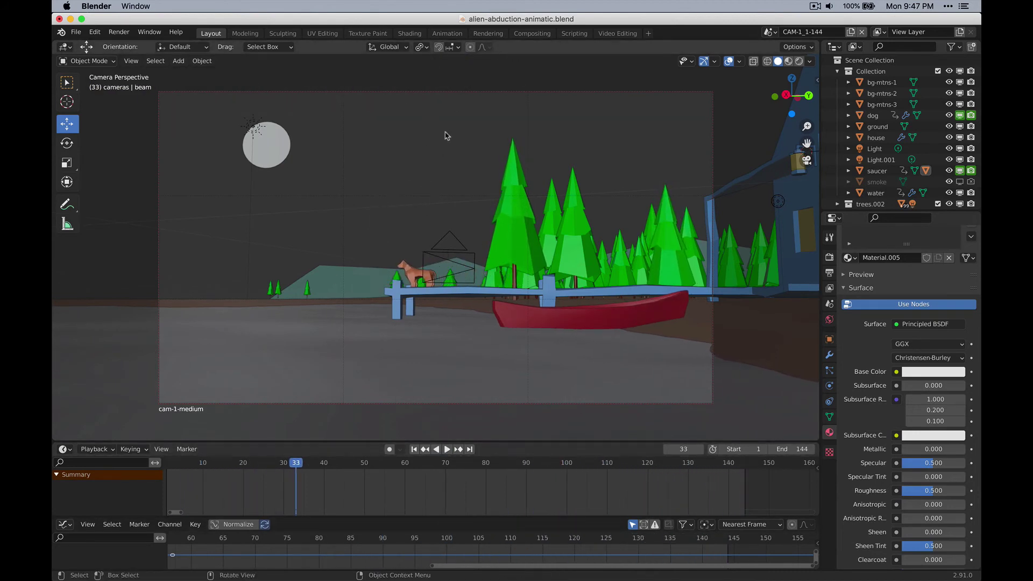
key("space")
left_click_drag(299, 467, 745, 486)
key("space")
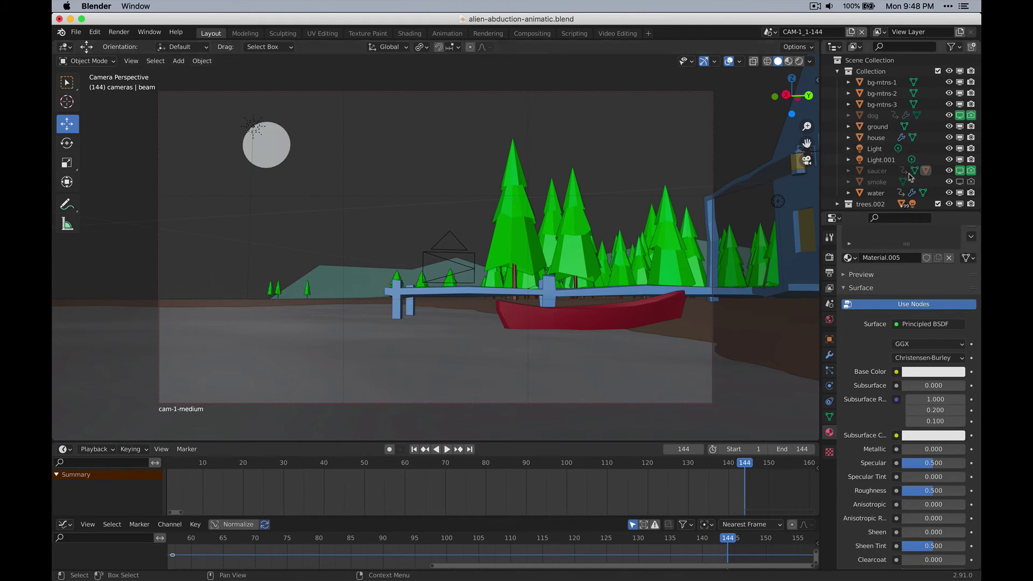
Collapse the main Collection, expand the cameras collection and enlarge the Outliner area
left_click(838, 71)
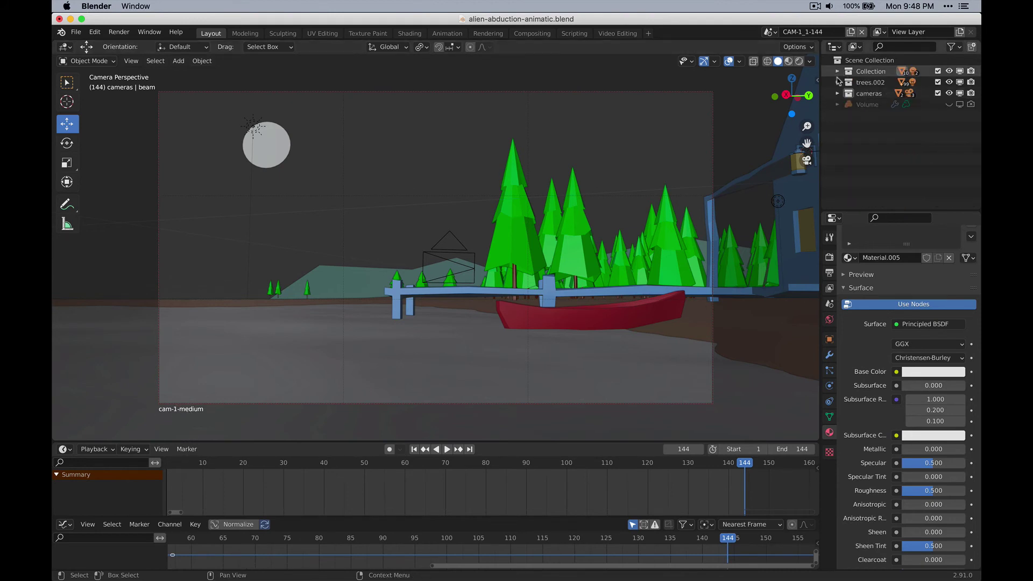
left_click(838, 94)
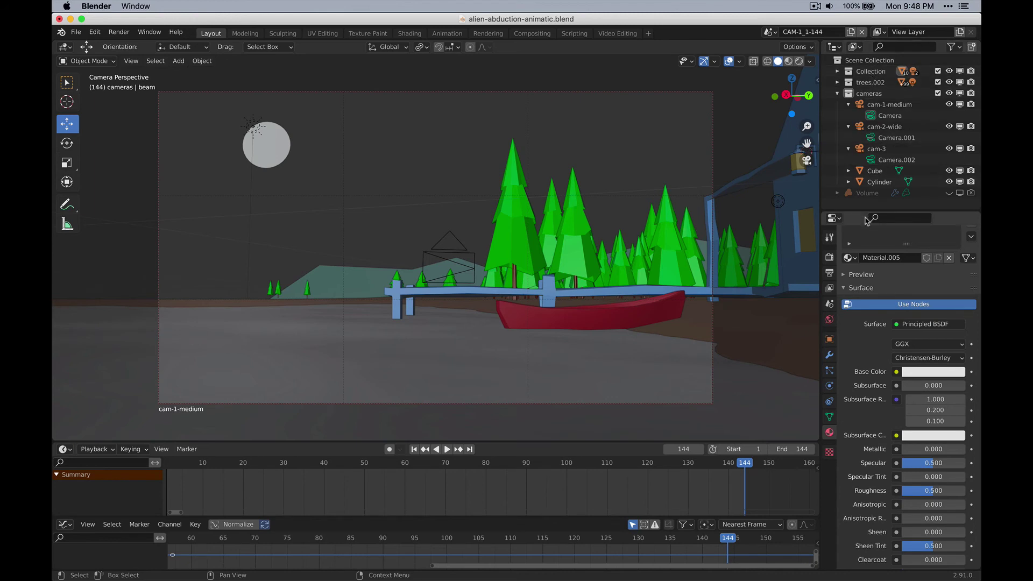
left_click_drag(863, 212, 882, 326)
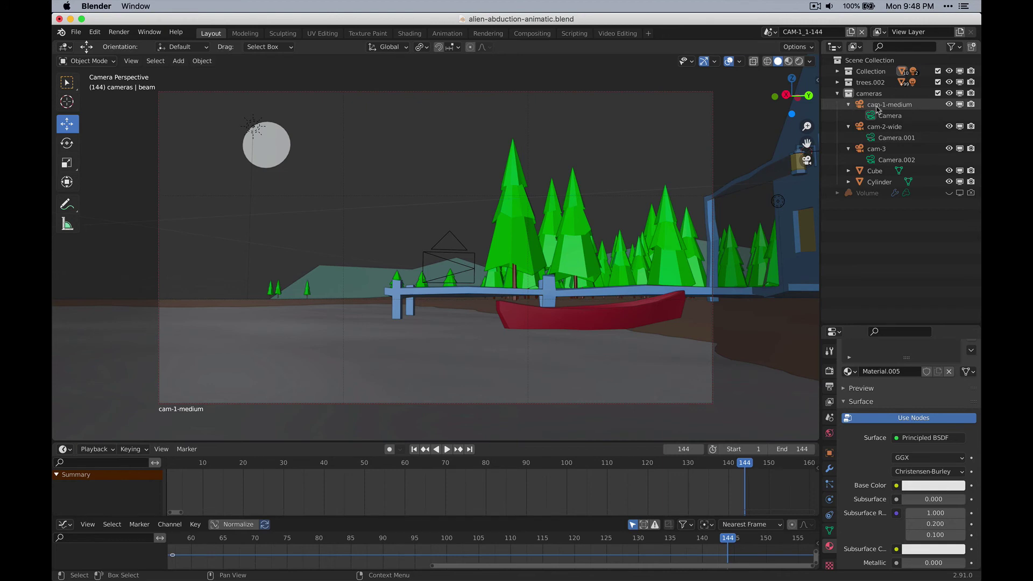
Compare the views of cam-1-medium, cam-2-wide and cam-3, ending with cam-2-wide as the active camera
left_click(806, 160)
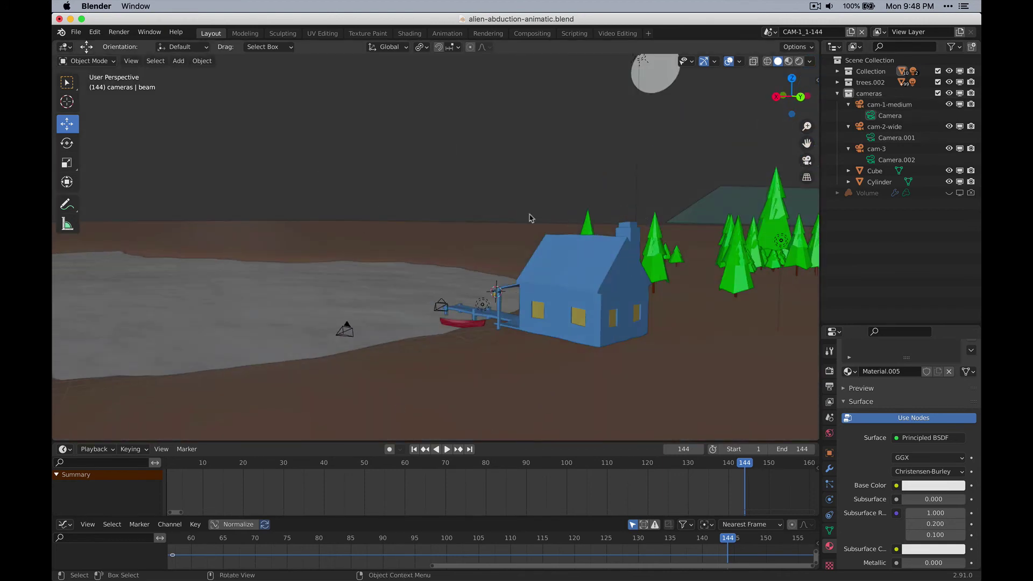
left_click(807, 161)
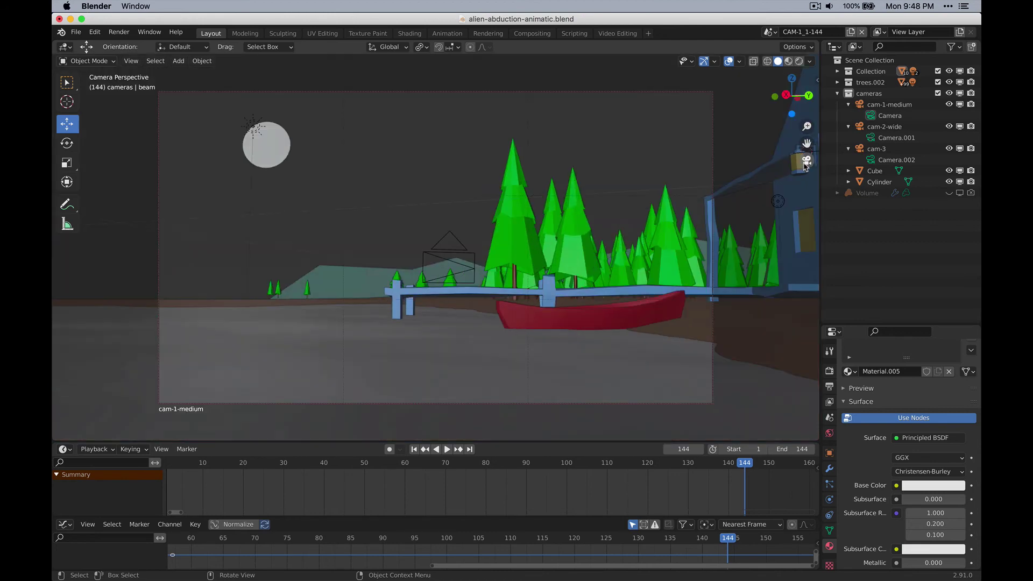
left_click(876, 138)
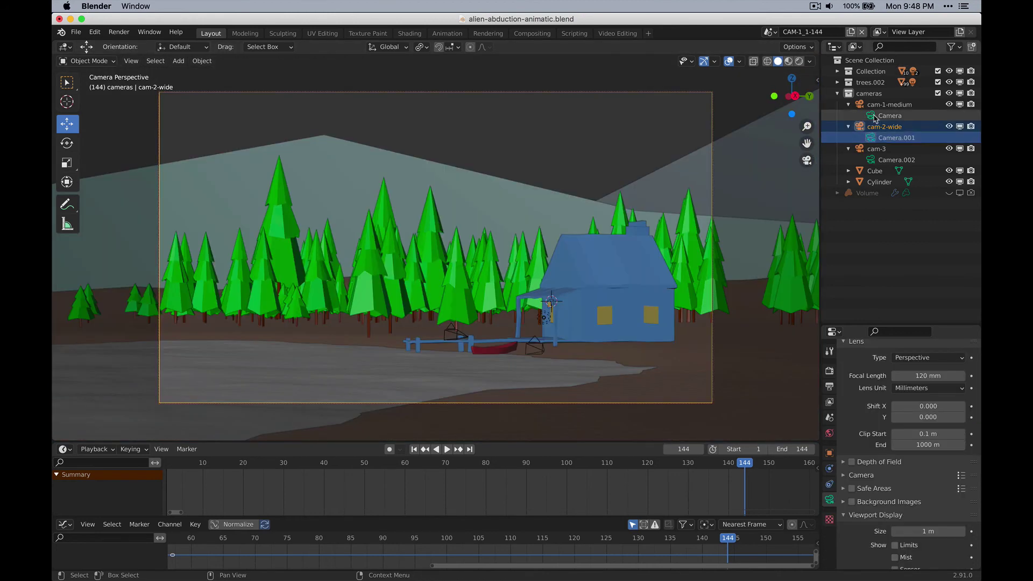
left_click(873, 160)
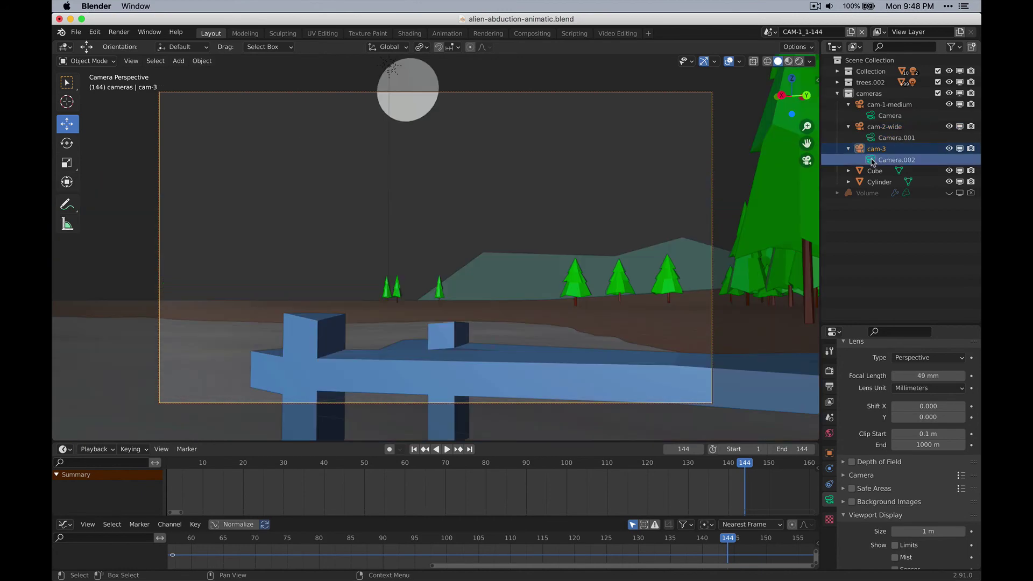
left_click(875, 138)
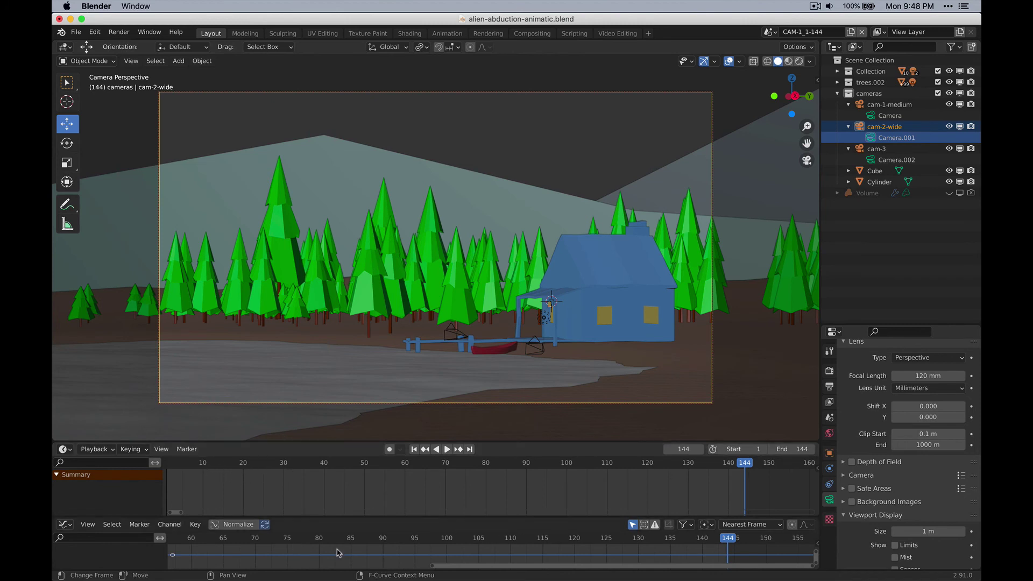
Show frames 1 to 144 in the timeline and play the animation from frame 1 through cam-2-wide
left_click_drag(561, 563, 456, 565)
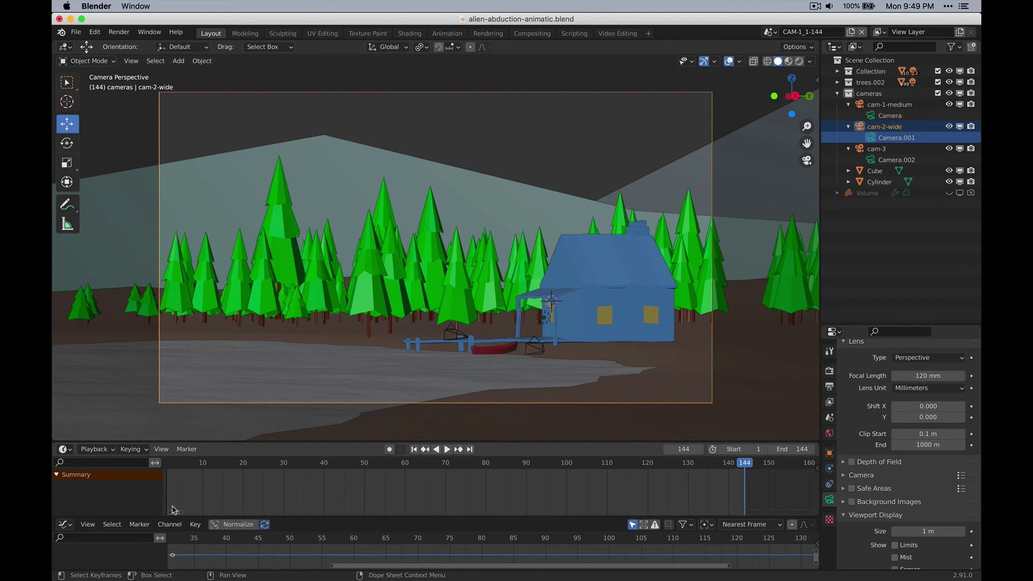
scroll(176, 511, "down", 3)
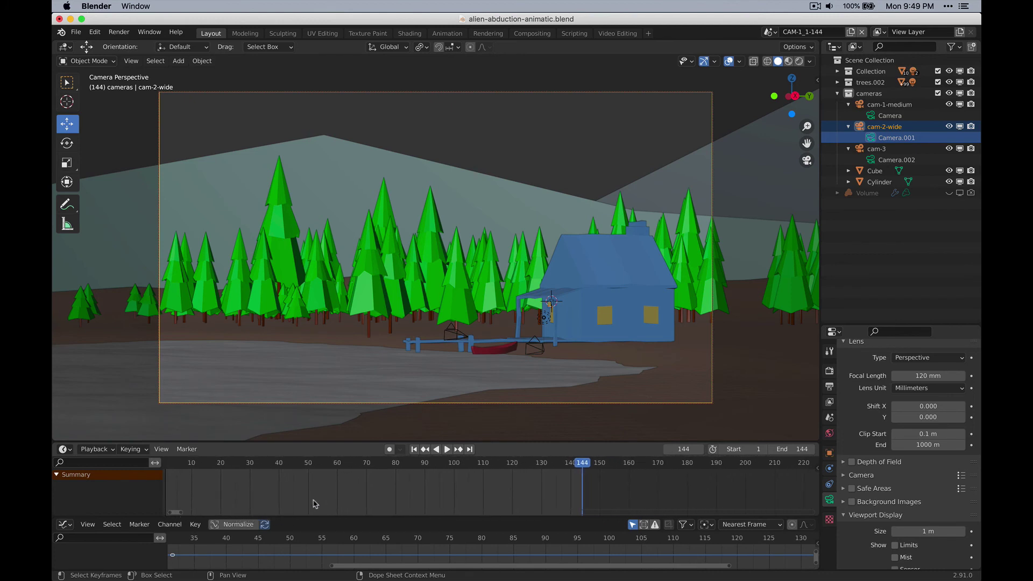
scroll(316, 504, "down", 1)
middle_click_drag(346, 501, 510, 485)
key("shift+Left")
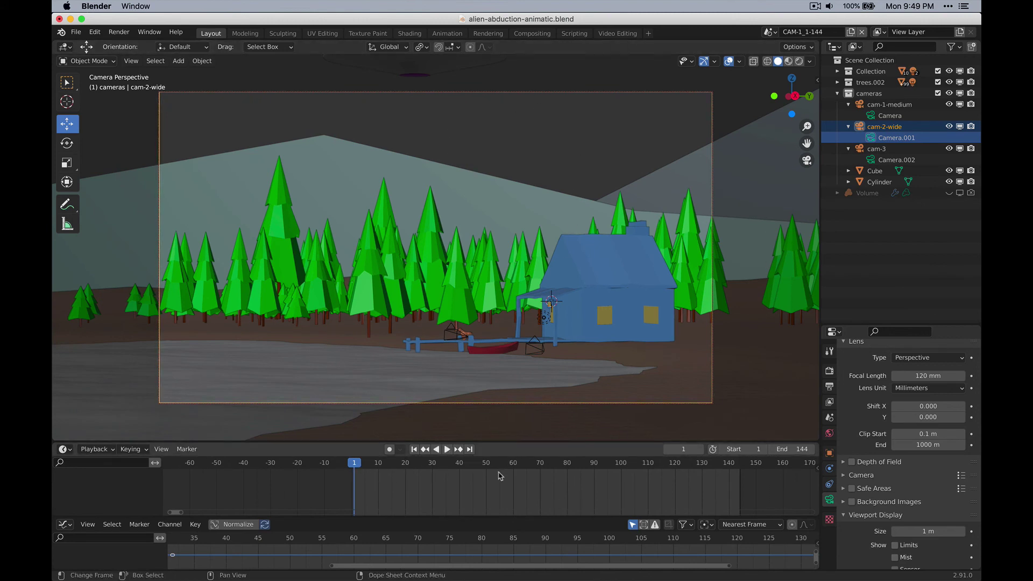
left_click(444, 450)
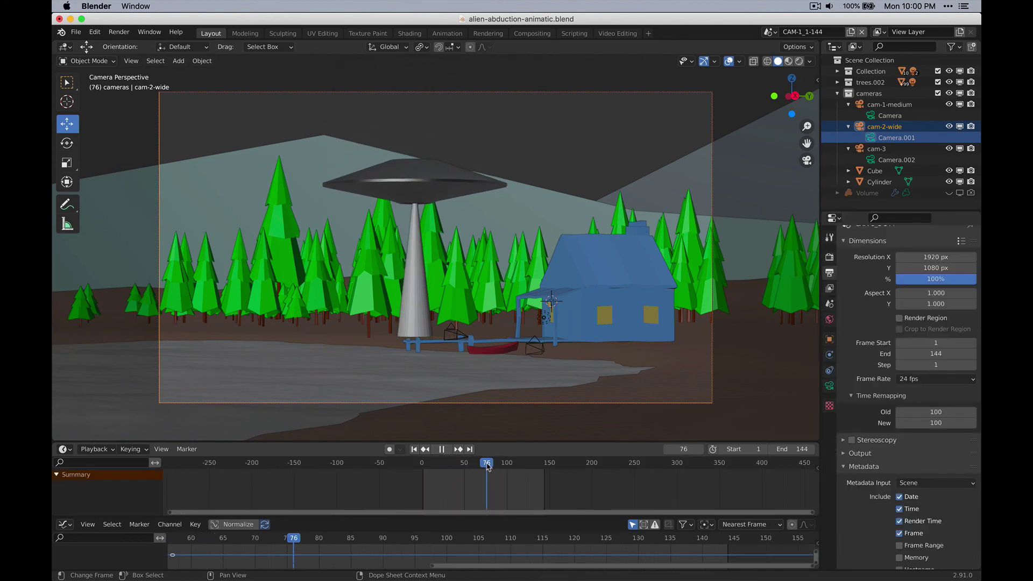
Scrub back from frame 79 and replay the beam and saucer departure in the cam-2-wide view
left_click(486, 471)
left_click_drag(486, 471, 478, 471)
left_click(446, 449)
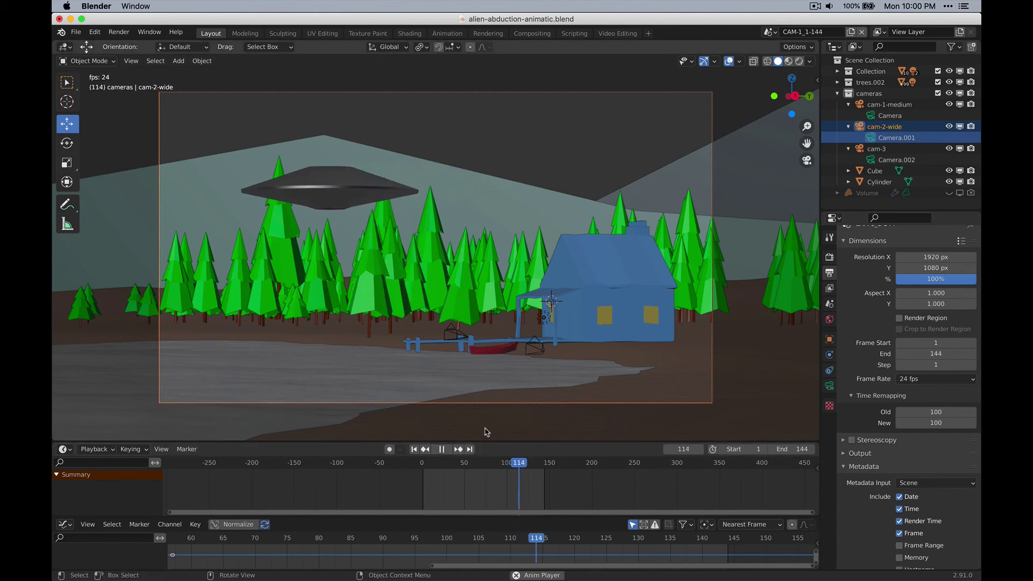
left_click(441, 450)
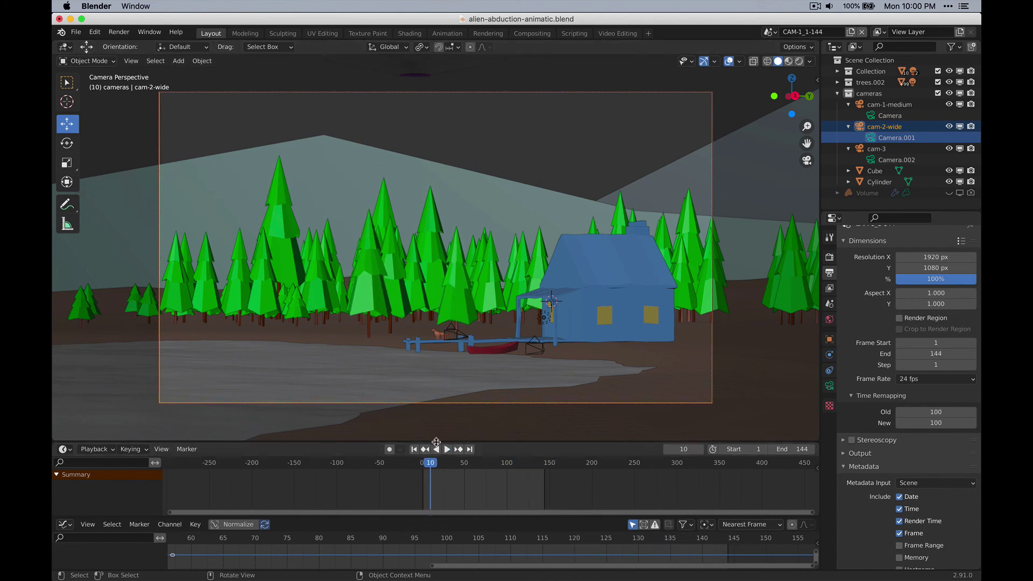
Examine the saucer's exit by scrubbing between frames 114 and 116 and playing on to frame 138
left_click(540, 466)
left_click_drag(540, 466, 519, 466)
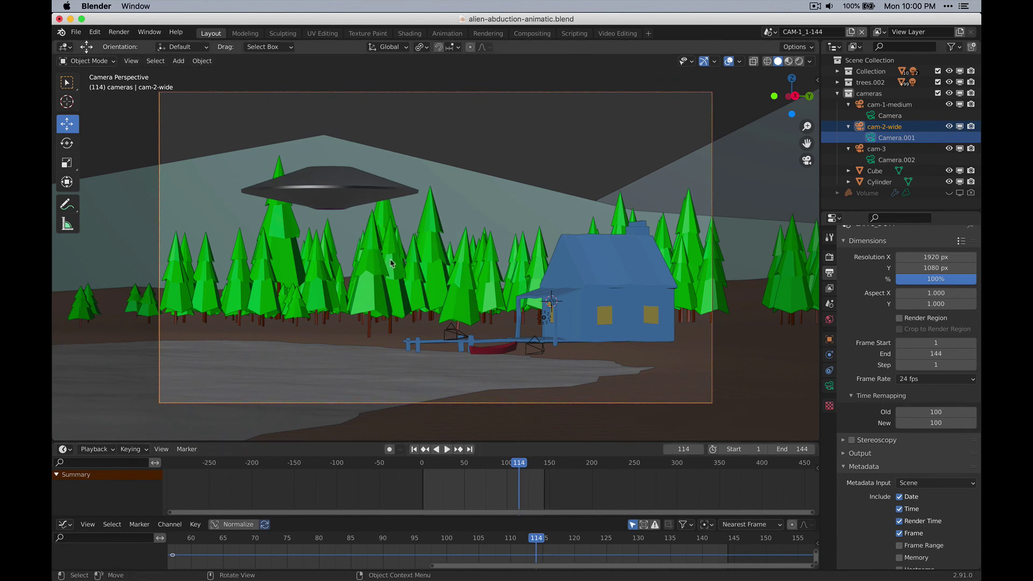
left_click_drag(520, 466, 520, 467)
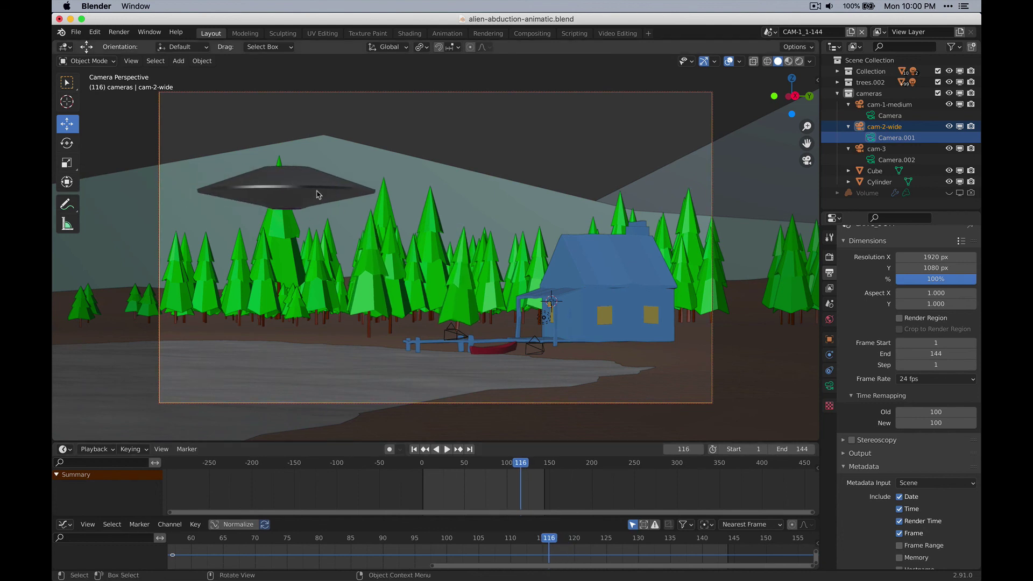
key("space")
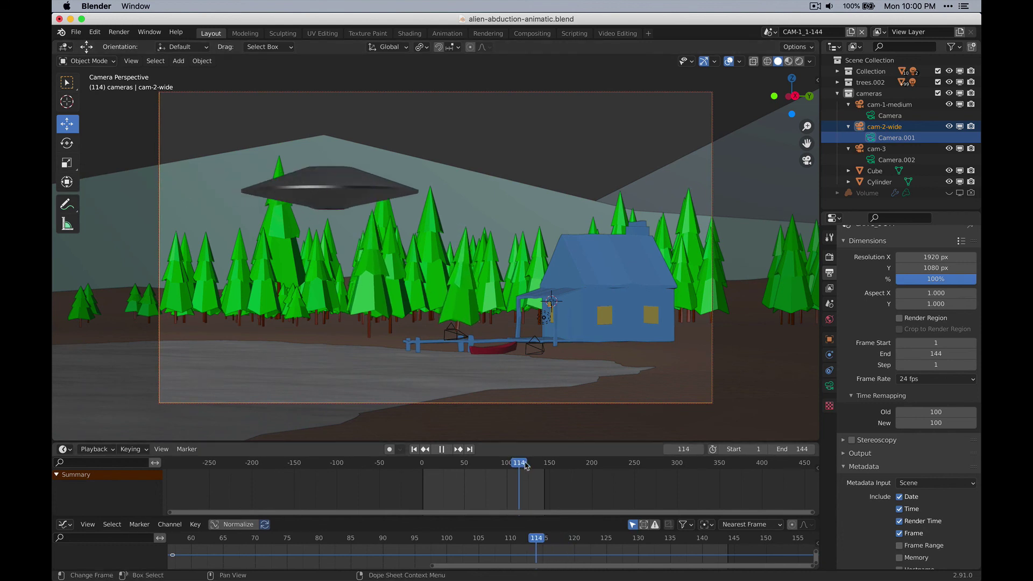
key("space")
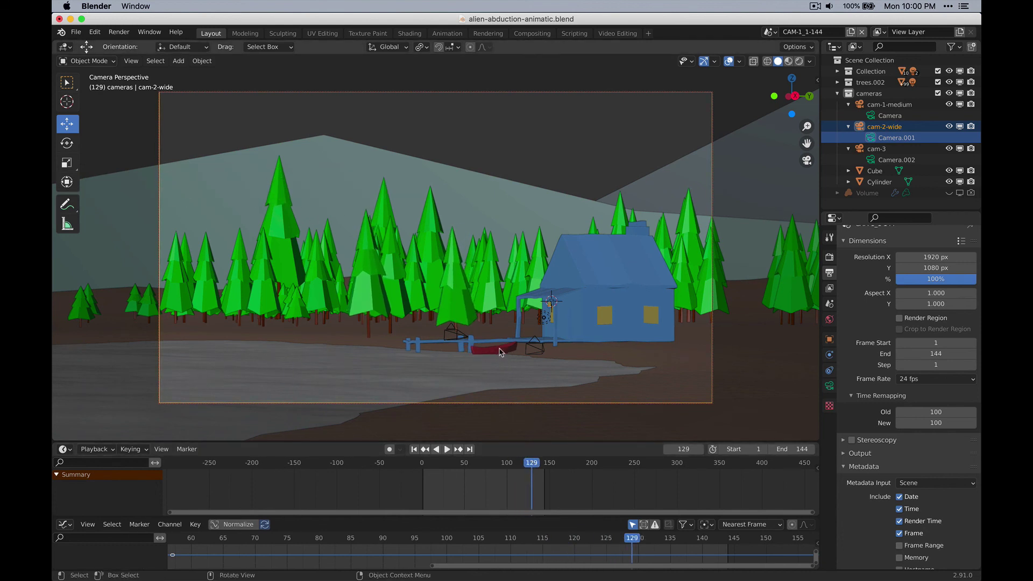
key("space")
key("space")
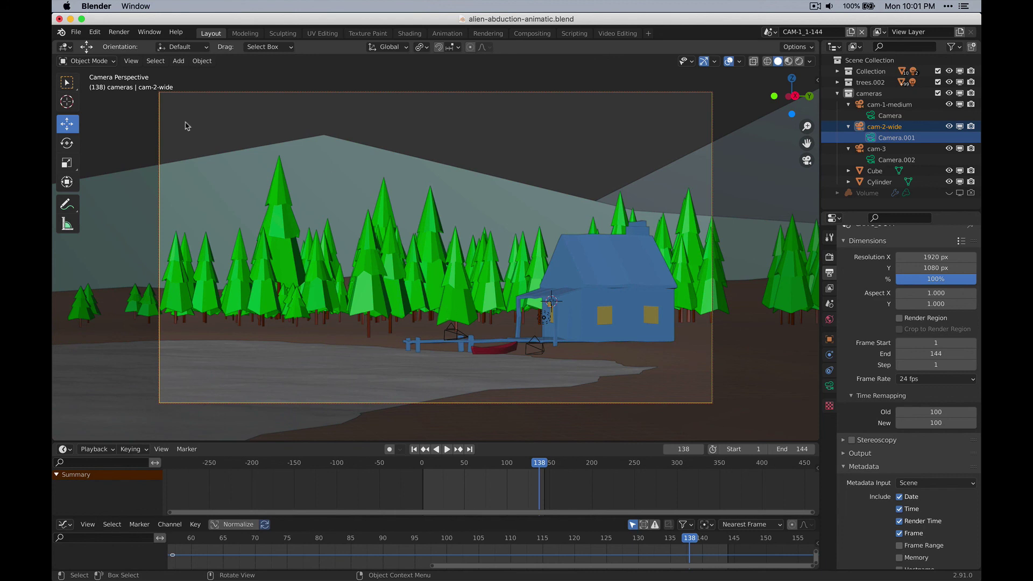
Review the list of scenes and make cam-1-medium the active camera of scene CAM-1_1-144
left_click(769, 32)
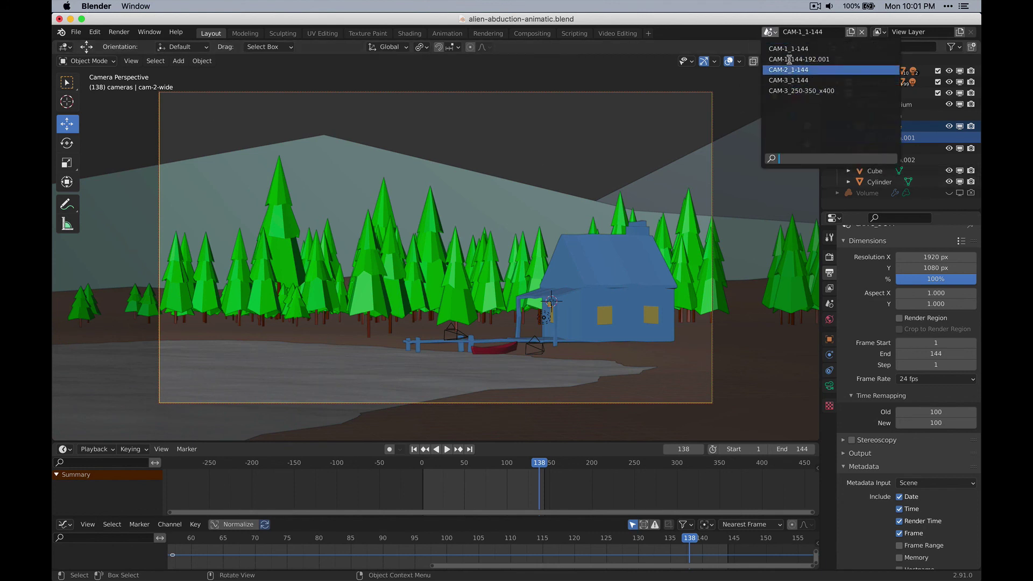
left_click(772, 31)
left_click(885, 116)
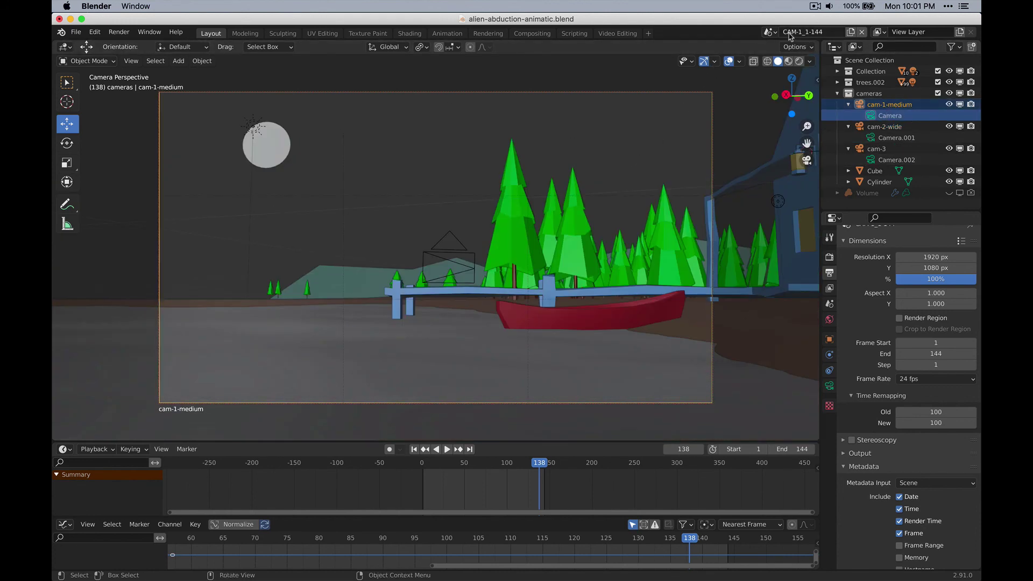
Switch through the scenes CAM-1_144-192.001, CAM-2_1-144 and CAM-3_250-350_x400 to compare their cameras and frame ranges
left_click(771, 33)
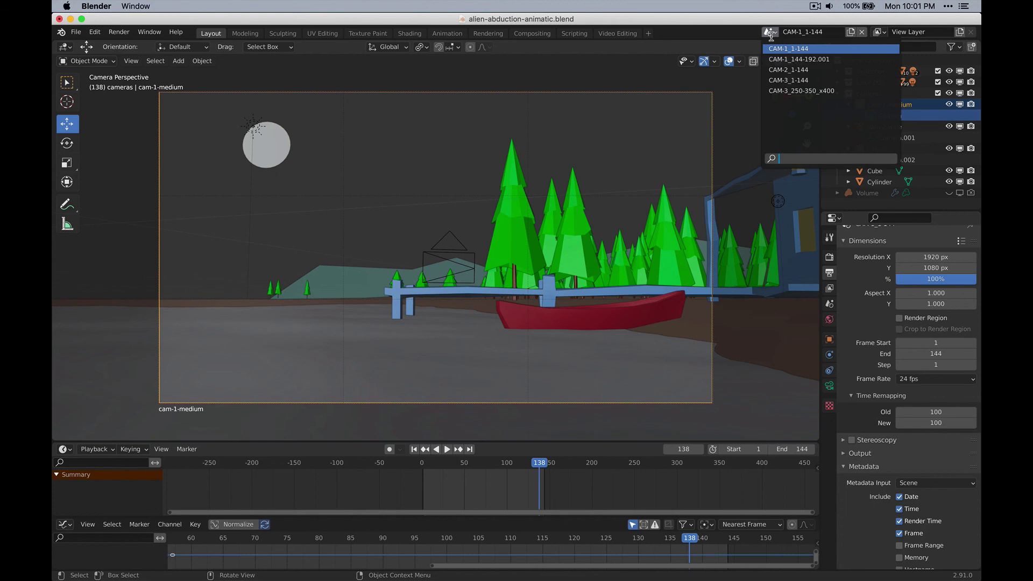
left_click(799, 59)
left_click(770, 32)
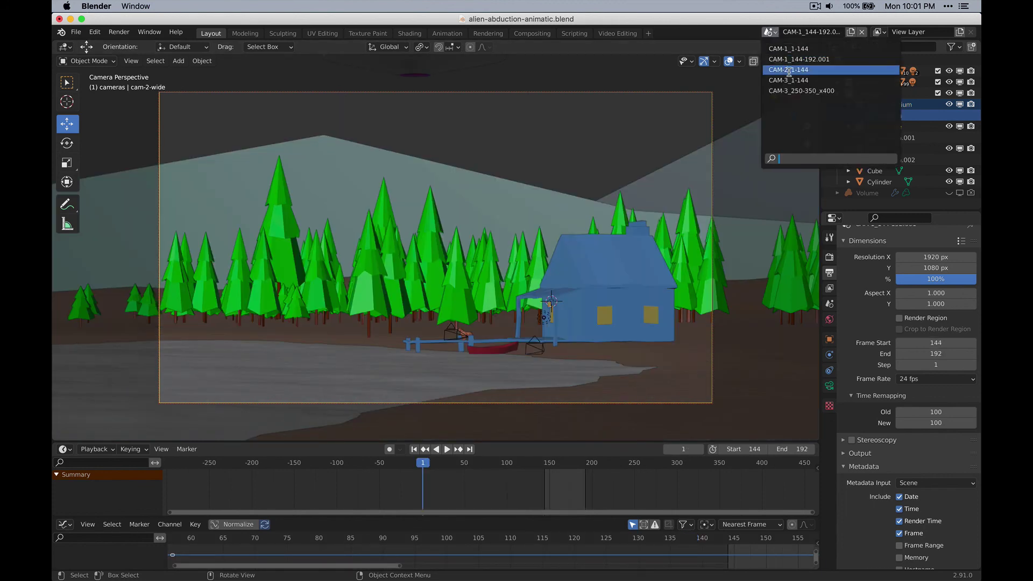
left_click(788, 70)
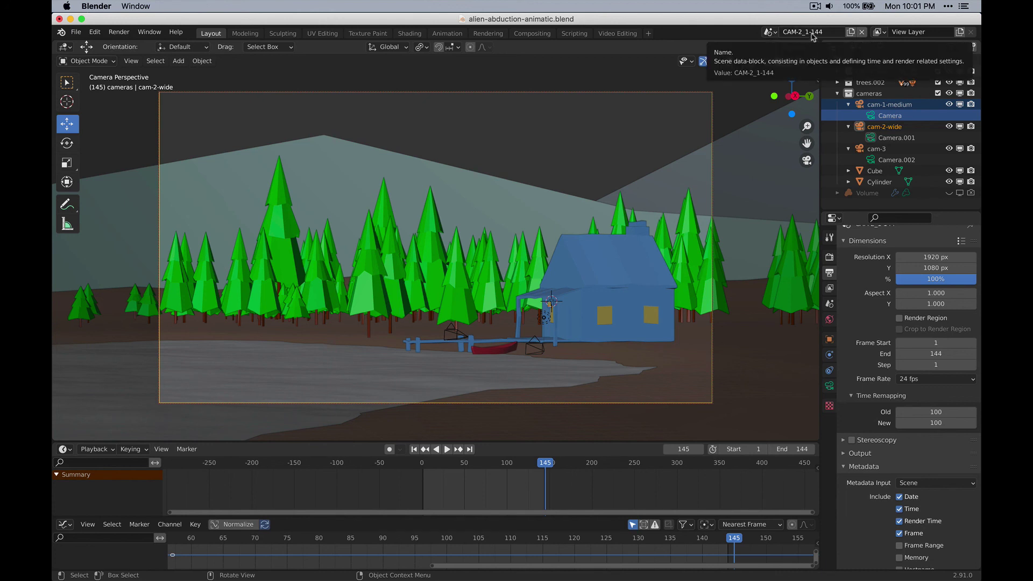
left_click(770, 32)
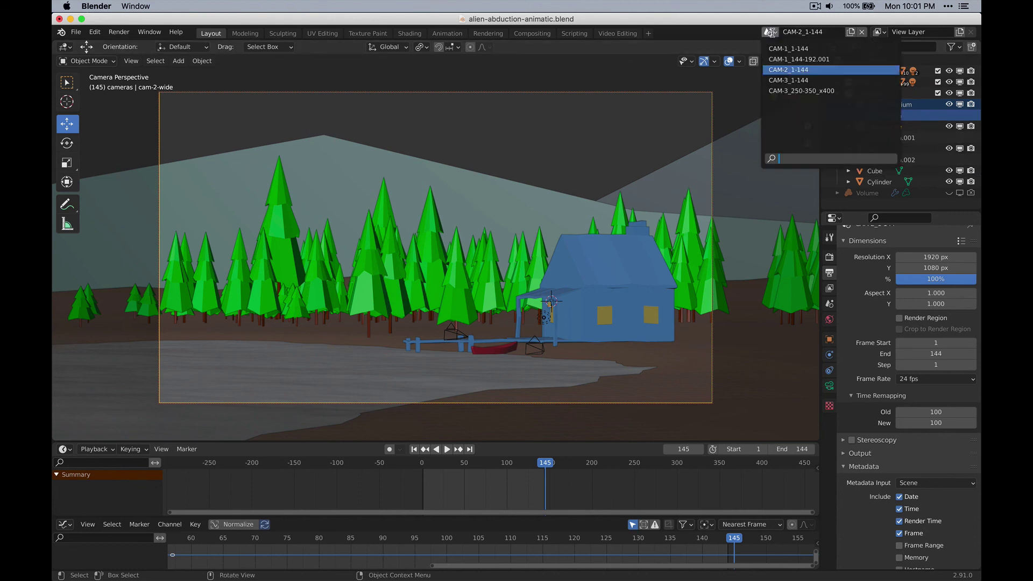
left_click(783, 91)
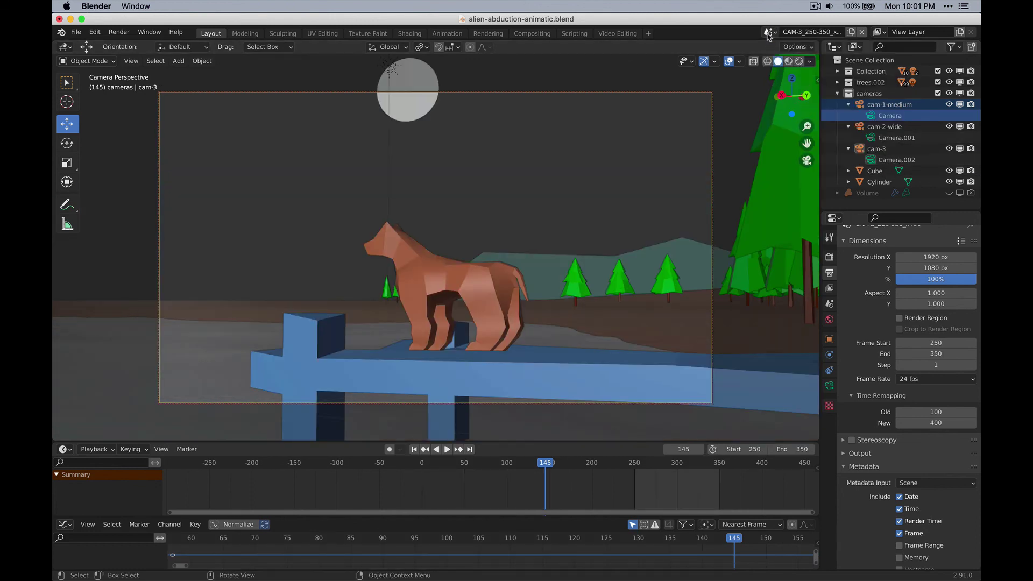